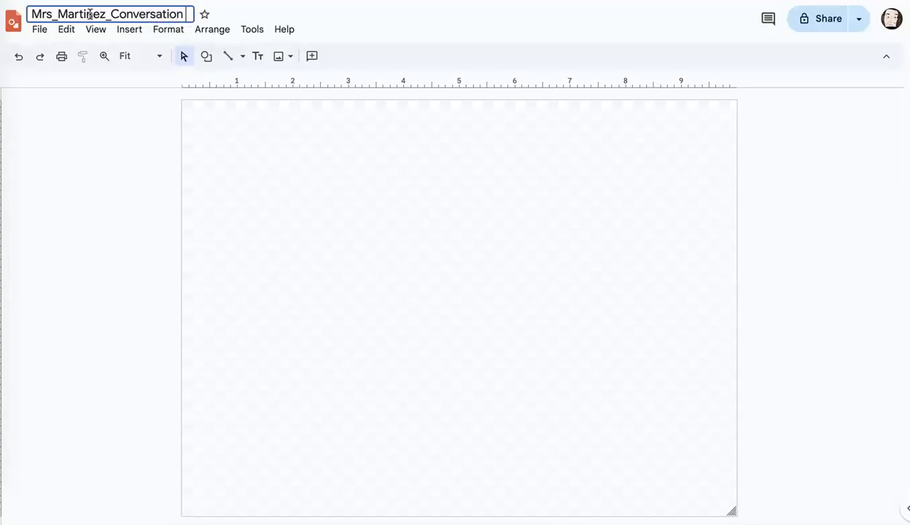
Title the drawing with the teacher's name followed by "Conversation Hearts".
key(Return)
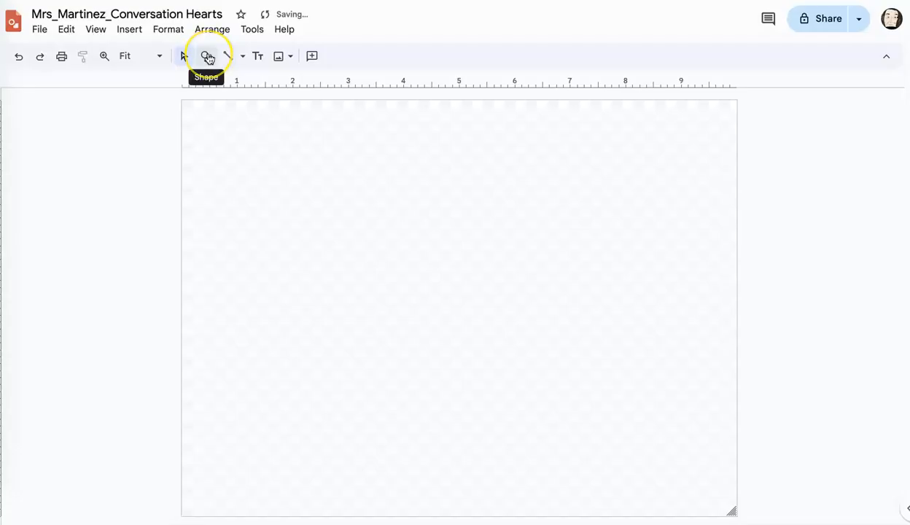
Draw a heart shape about 2.3 inches wide and 2.1 inches tall in the upper-left area of the page.
click(207, 57)
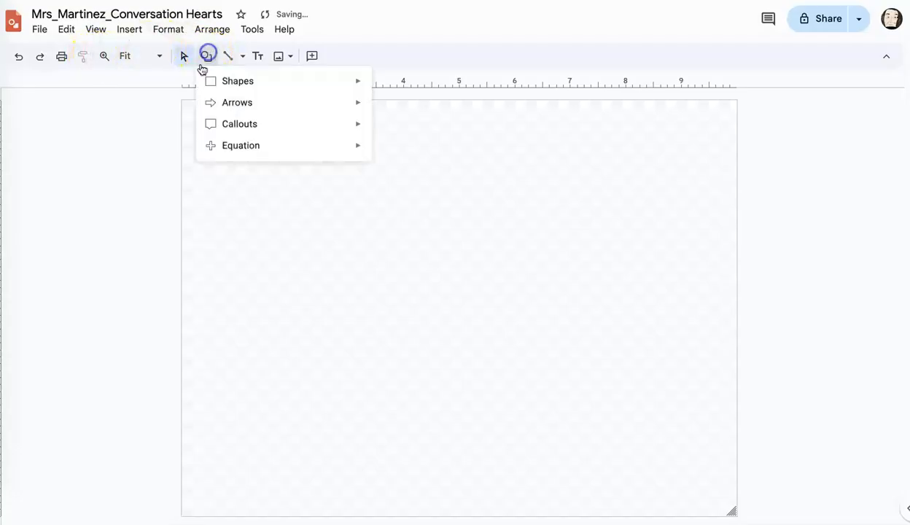
mouse_move(251, 85)
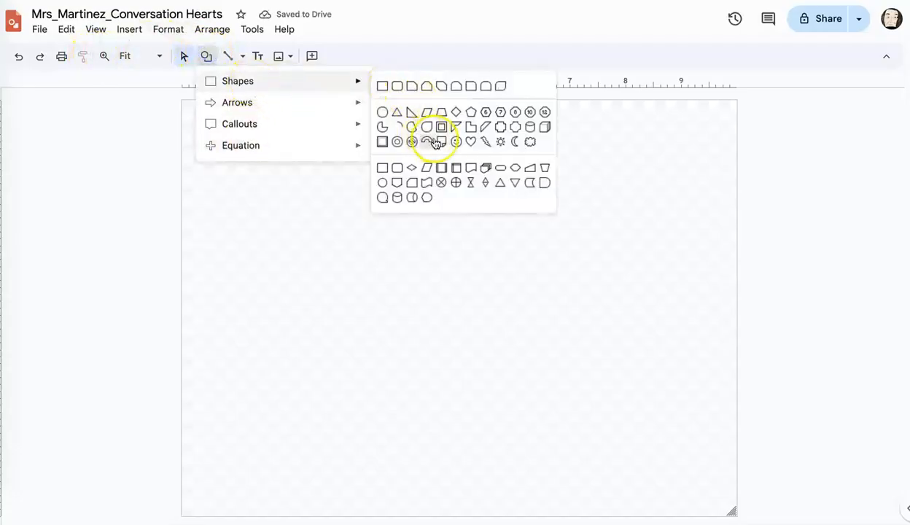
click(467, 142)
drag(224, 126, 353, 247)
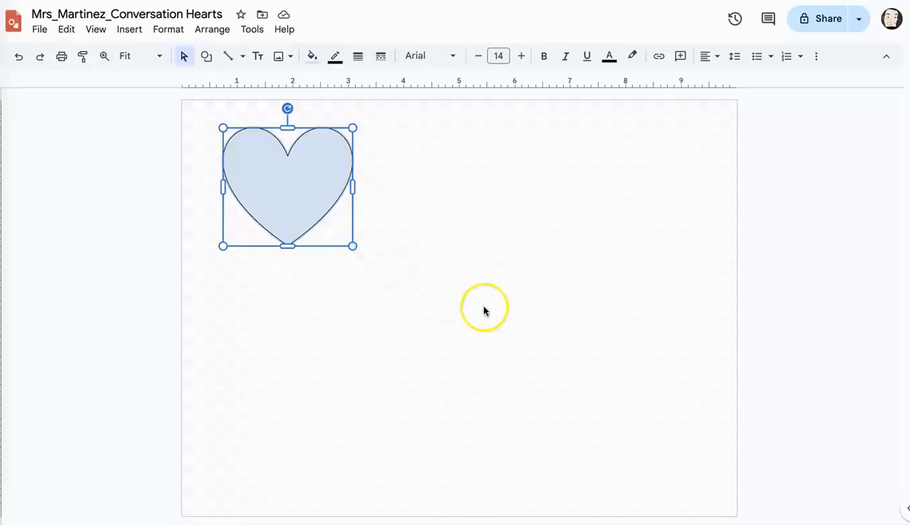
Make the heart's outline transparent and fill the heart with solid light pink.
click(336, 59)
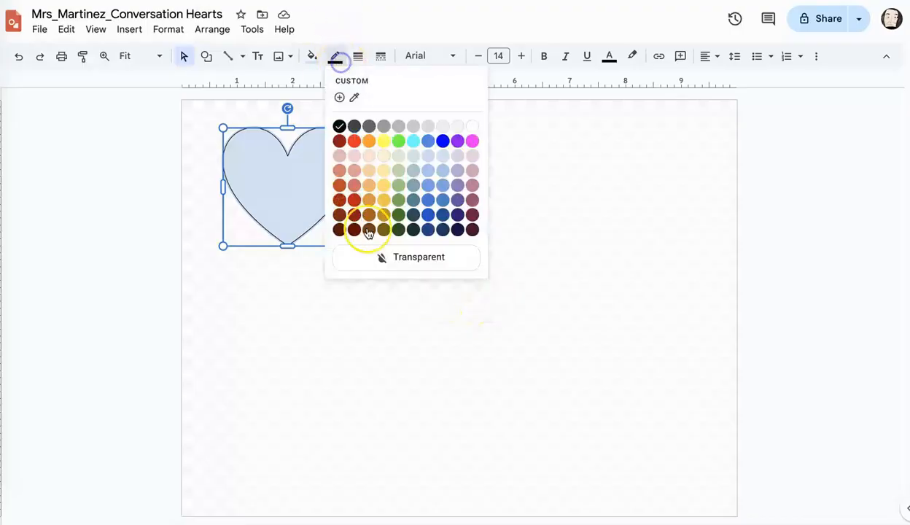
click(376, 256)
click(313, 60)
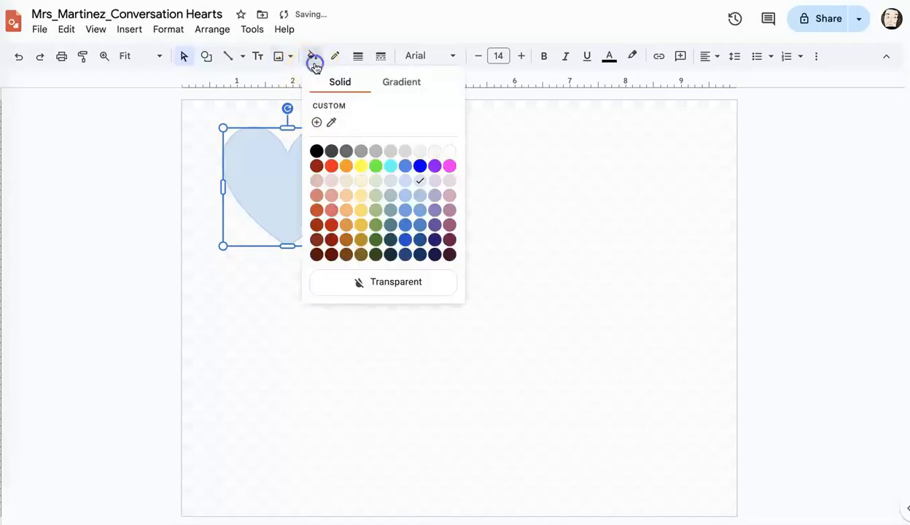
click(450, 183)
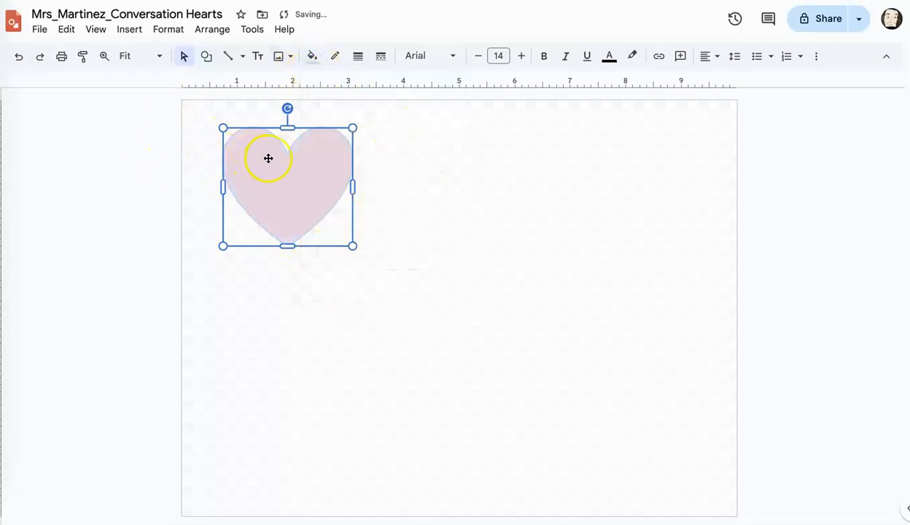
Move the pink heart closer to the page's upper-left corner and duplicate it repeatedly to supply hearts for a grid.
click(106, 217)
drag(246, 191, 223, 181)
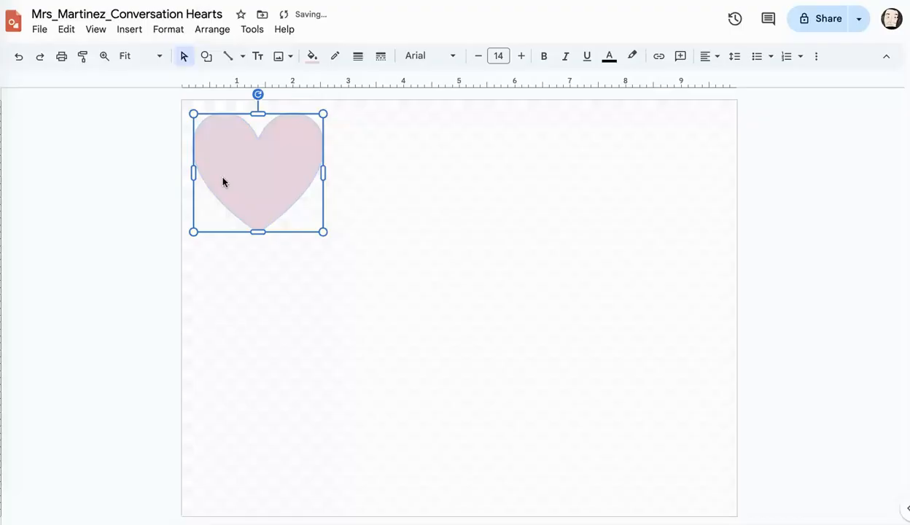
key(ctrl+d)
key(ctrl+d)
key(ctrl+d)
key(ctrl+d)
key(ctrl+d)
key(ctrl+d)
key(ctrl+d)
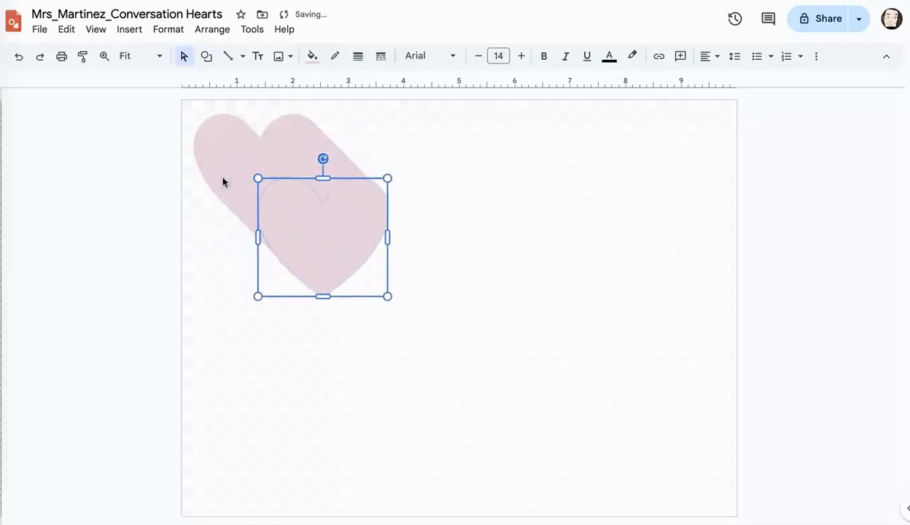
key(ctrl+d)
Place heart copies at the centre and right of the grid's top and middle rows.
drag(360, 233, 657, 152)
drag(307, 216, 458, 144)
click(329, 260)
drag(523, 324, 655, 337)
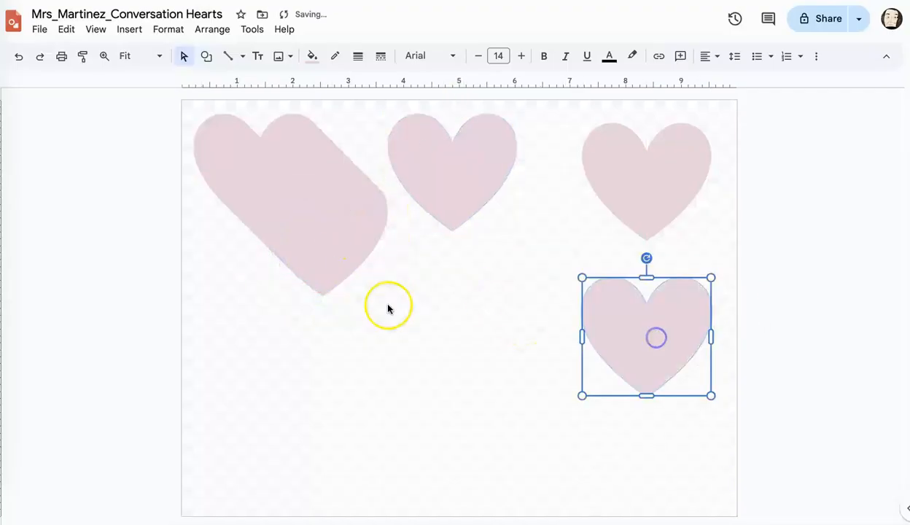
drag(337, 224, 466, 300)
drag(636, 313, 636, 292)
Place the next heart copies at the left of the middle row and along the bottom row.
drag(315, 212, 290, 295)
click(312, 214)
drag(312, 214, 461, 441)
drag(293, 200, 654, 441)
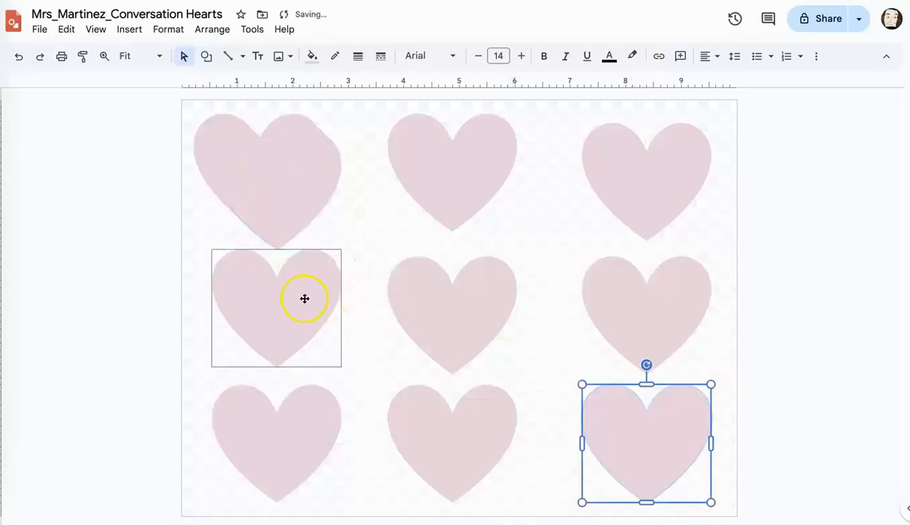
Delete the two surplus heart copies overlapping the original heart at the page's upper left.
click(289, 213)
key(Delete)
click(289, 212)
key(Delete)
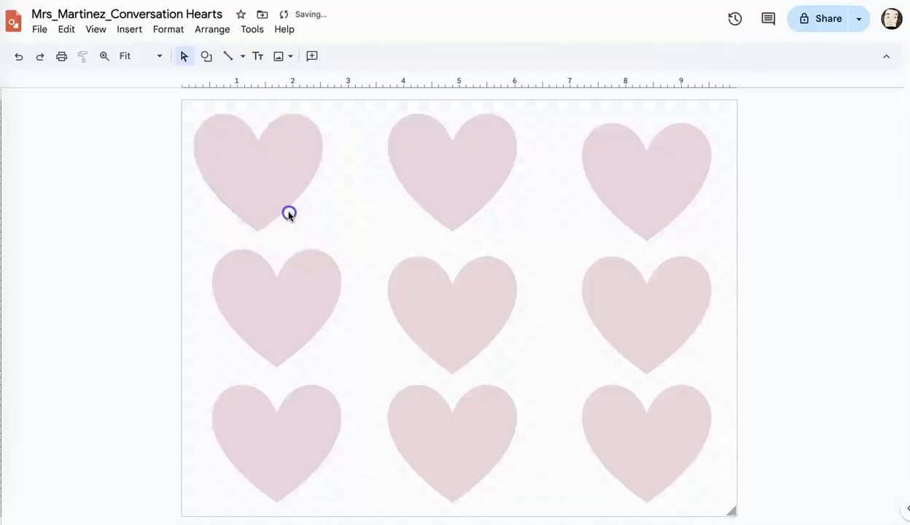
Align the three top-row hearts at the same height, with the first one directly above the left column.
drag(265, 164, 286, 168)
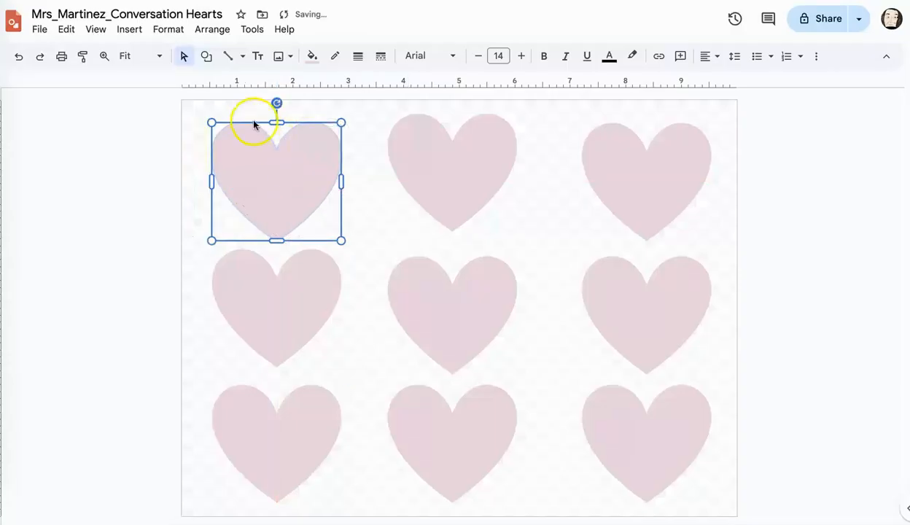
click(141, 194)
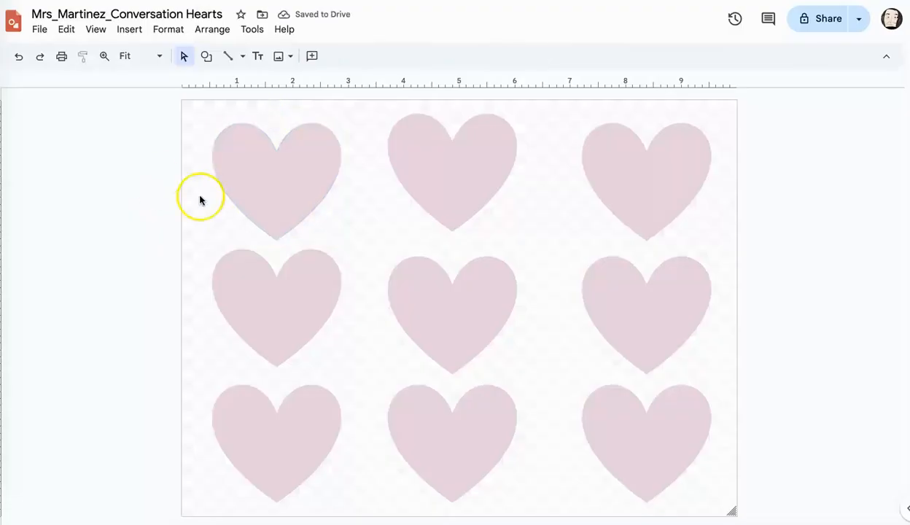
drag(482, 181, 483, 191)
drag(636, 177, 636, 179)
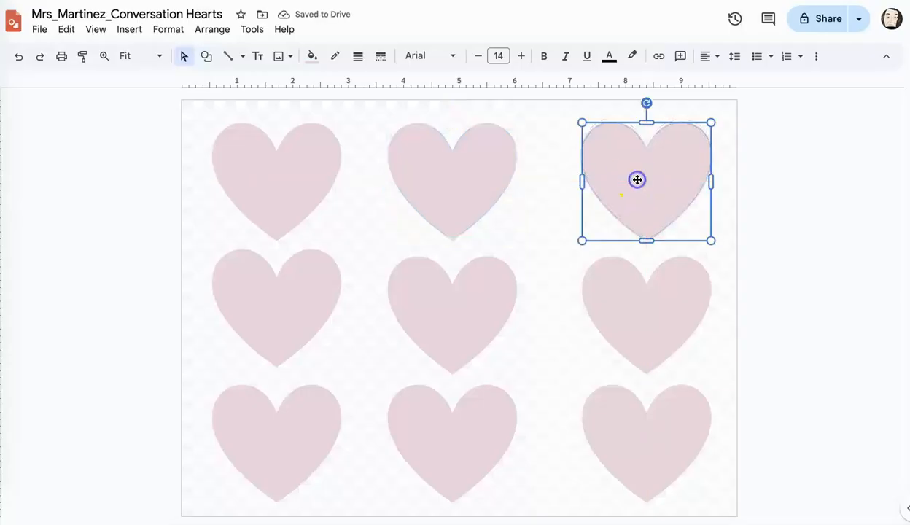
click(131, 392)
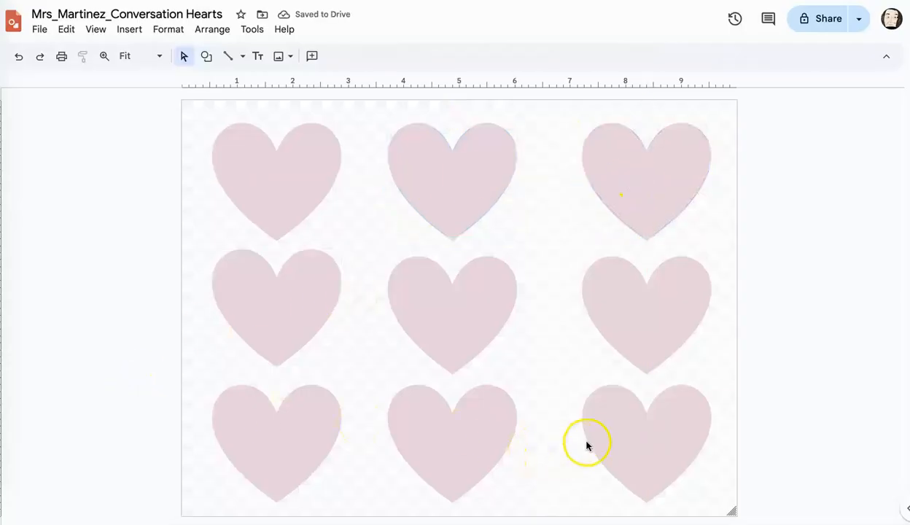
Shift the middle column's hearts slightly right so they sit centred between the outer columns.
drag(432, 285, 450, 184)
drag(437, 442, 444, 441)
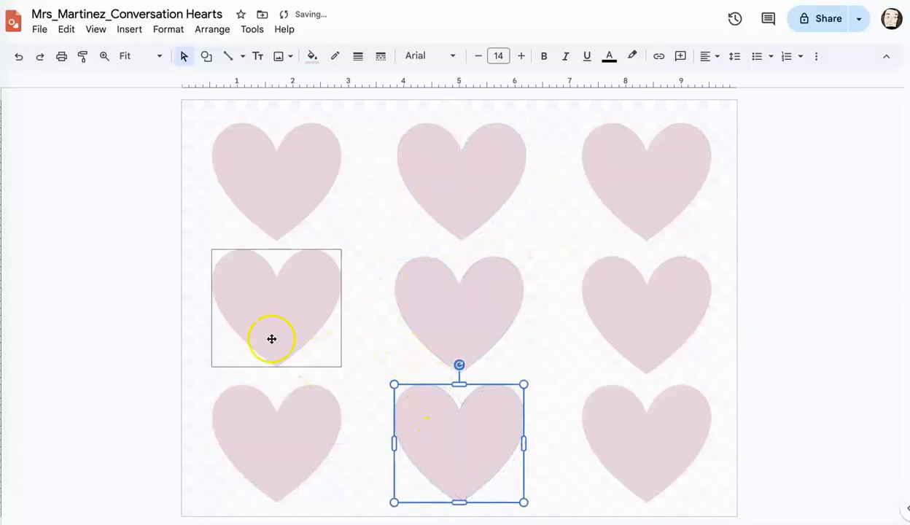
click(162, 361)
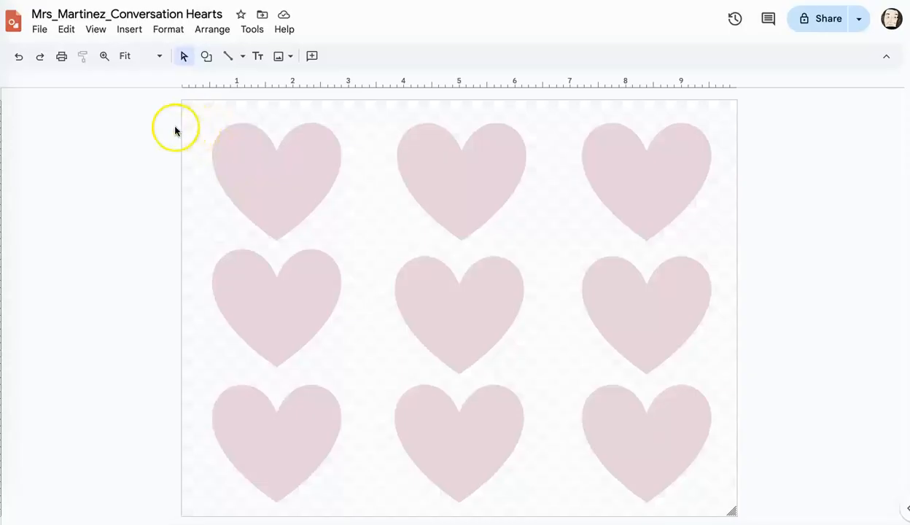
Draw a rectangle covering the whole page over the hearts as a background.
click(206, 56)
mouse_move(238, 81)
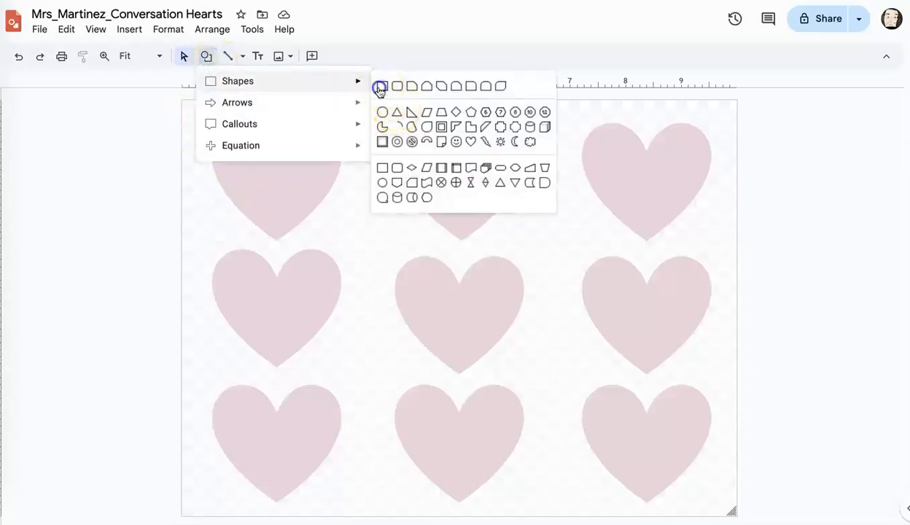
click(381, 86)
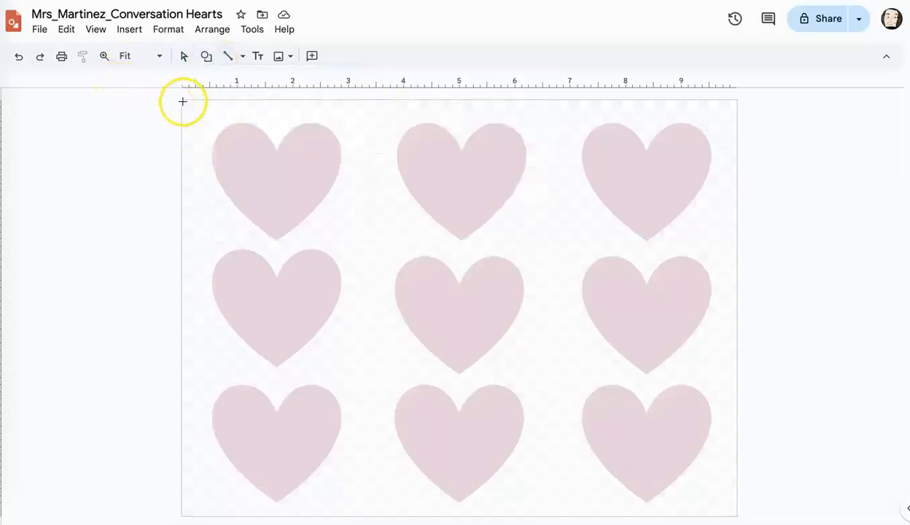
mouse_move(319, 181)
mouse_down()
mouse_move(693, 435)
mouse_move(780, 516)
mouse_move(738, 514)
mouse_up()
click(335, 360)
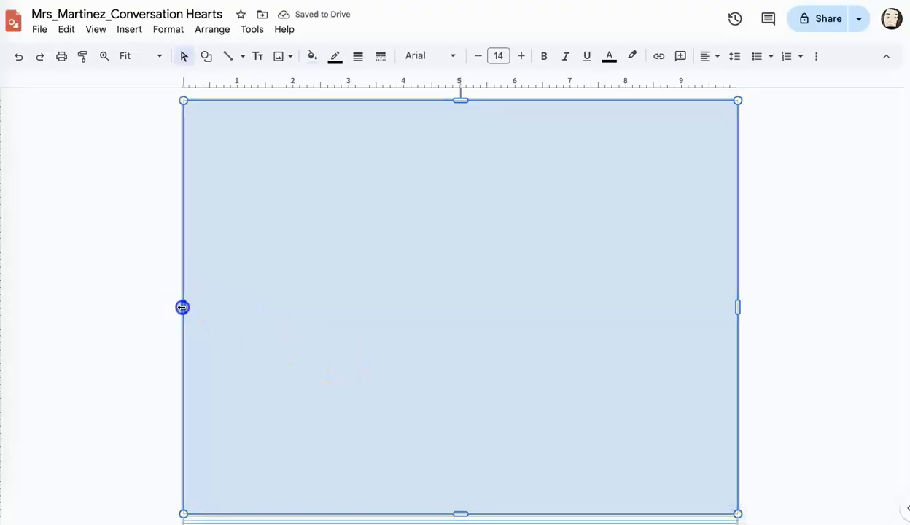
drag(180, 308, 181, 307)
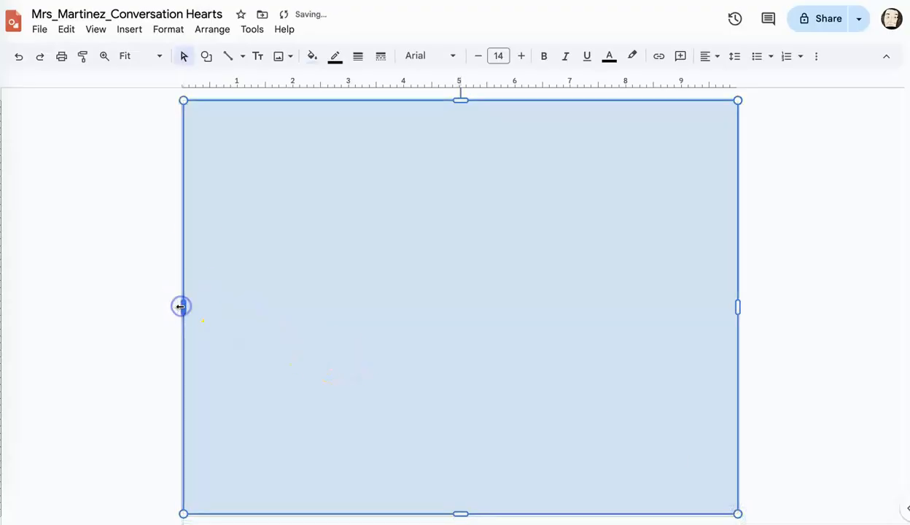
Make the background rectangle's outline transparent and stretch its left side to the page edge.
click(335, 56)
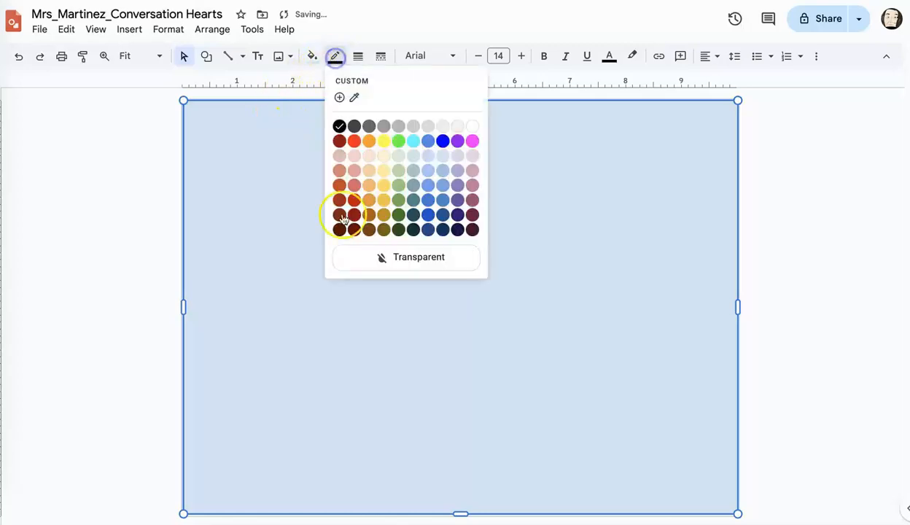
click(374, 259)
drag(184, 308, 179, 305)
click(153, 294)
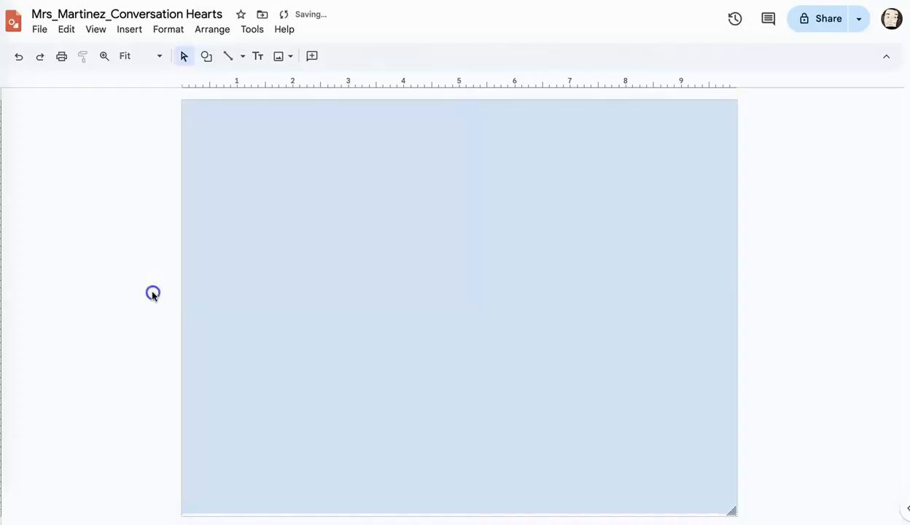
click(252, 283)
click(313, 57)
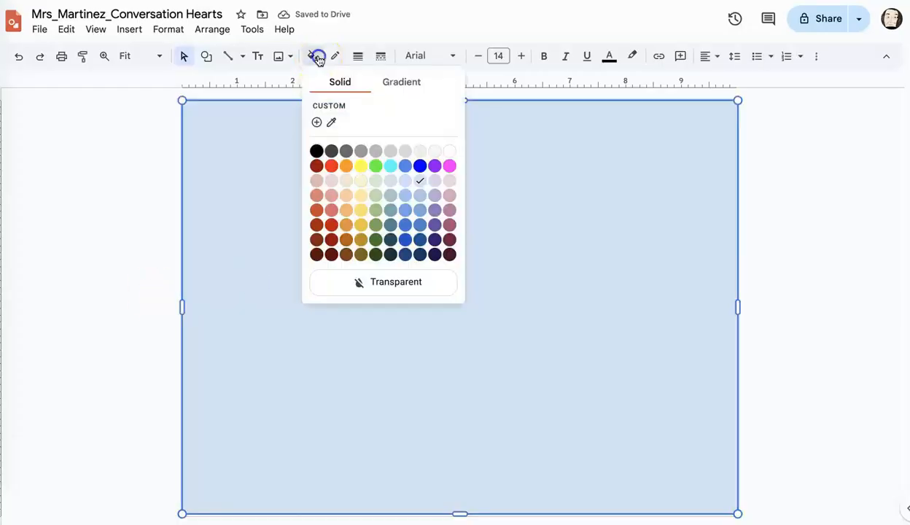
click(391, 84)
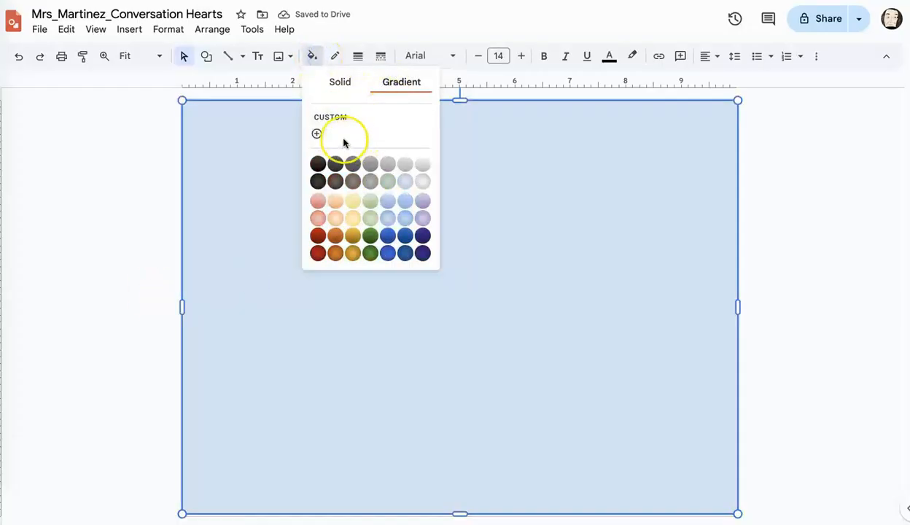
click(317, 134)
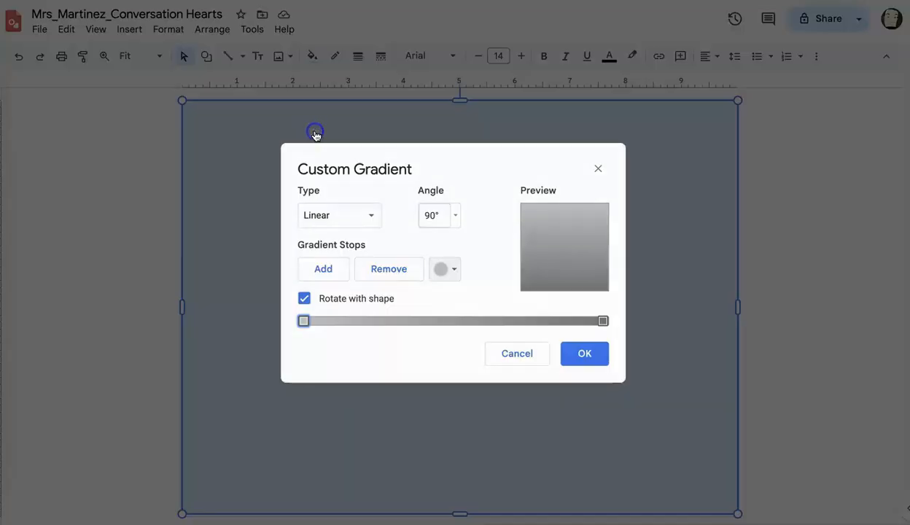
click(302, 308)
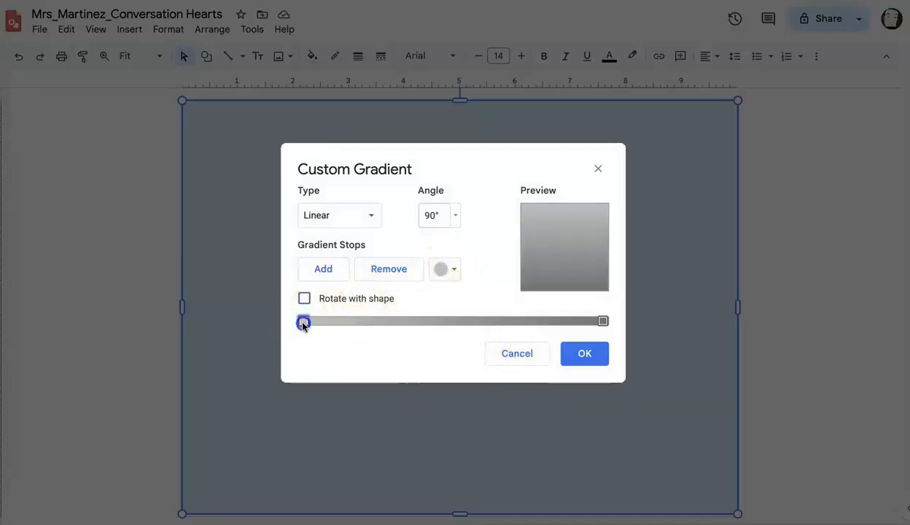
click(303, 305)
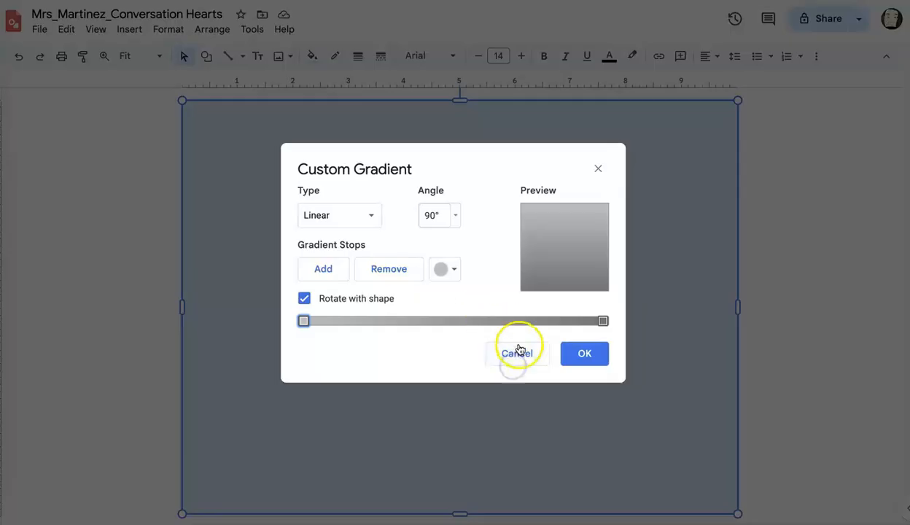
click(518, 356)
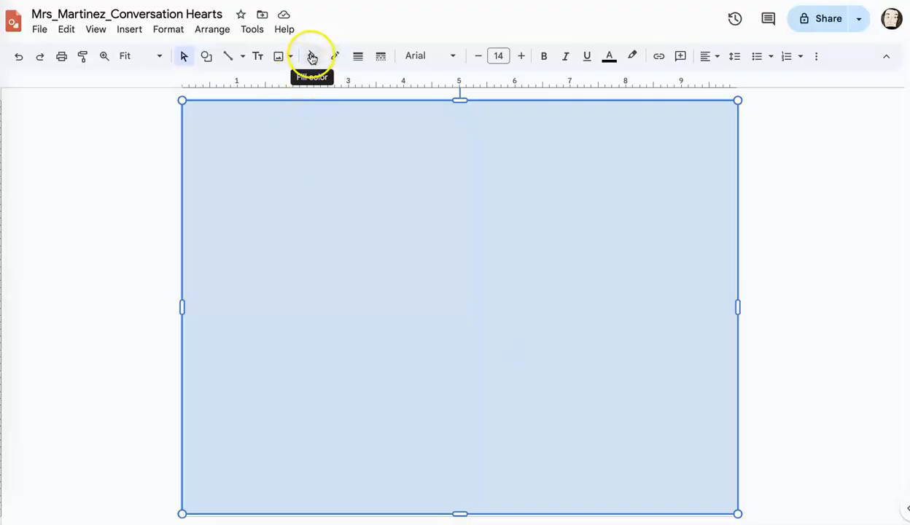
click(311, 56)
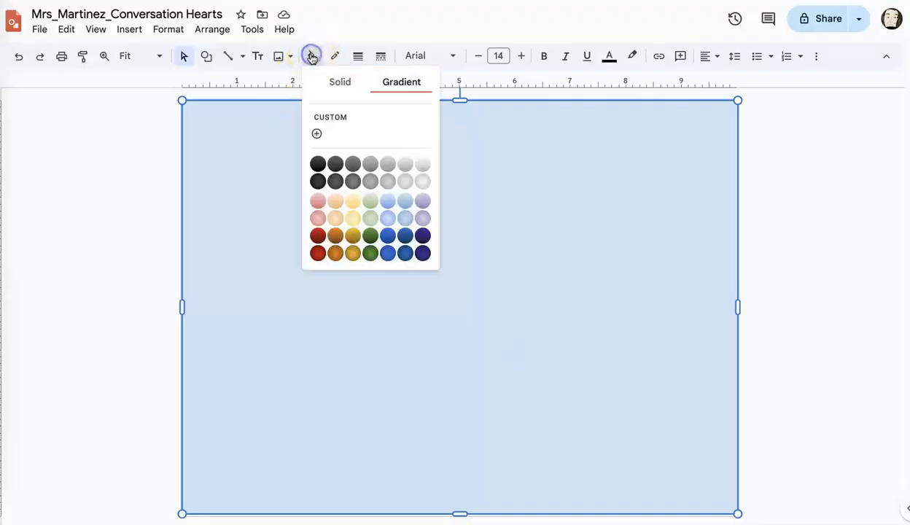
click(394, 127)
click(517, 355)
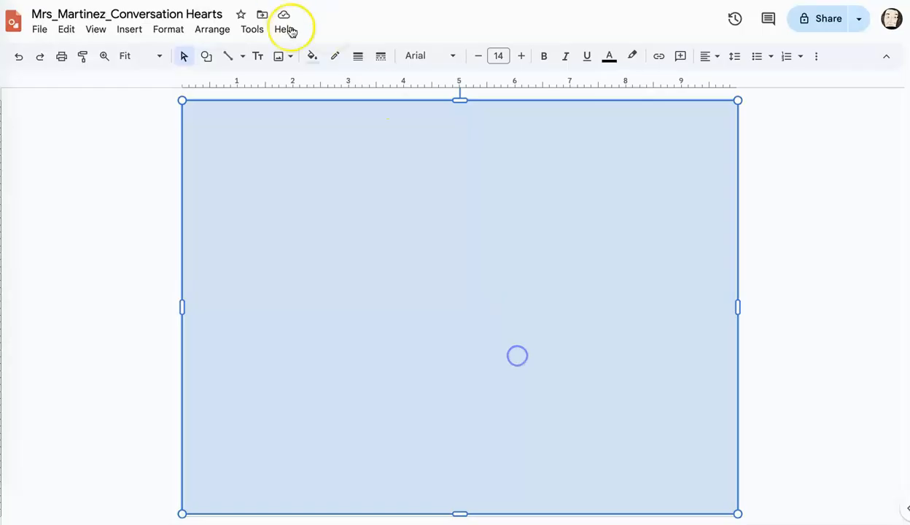
Fill the background rectangle with the light purple radial gradient preset and open its custom gradient settings.
click(312, 56)
click(417, 221)
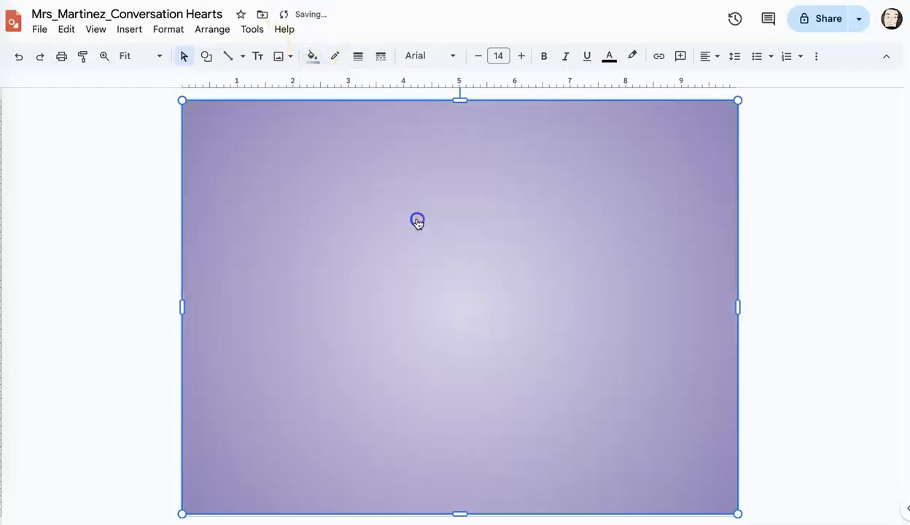
click(312, 57)
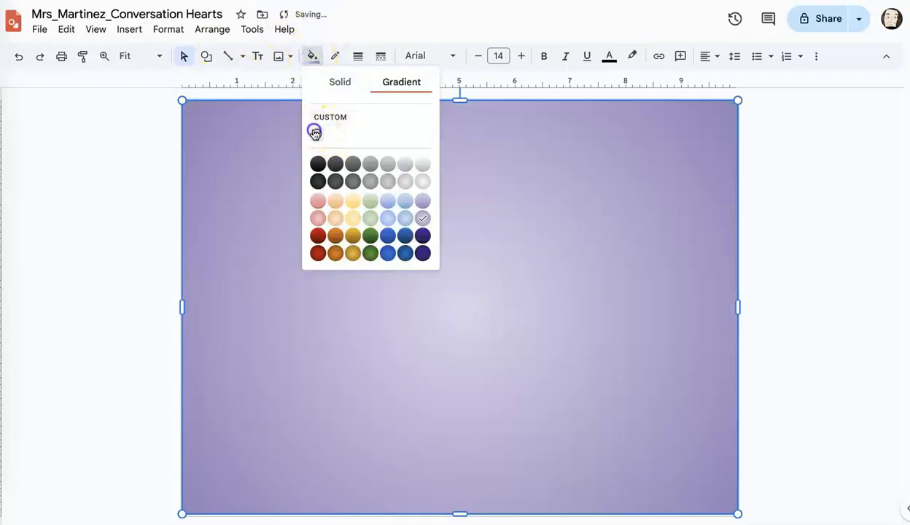
click(314, 130)
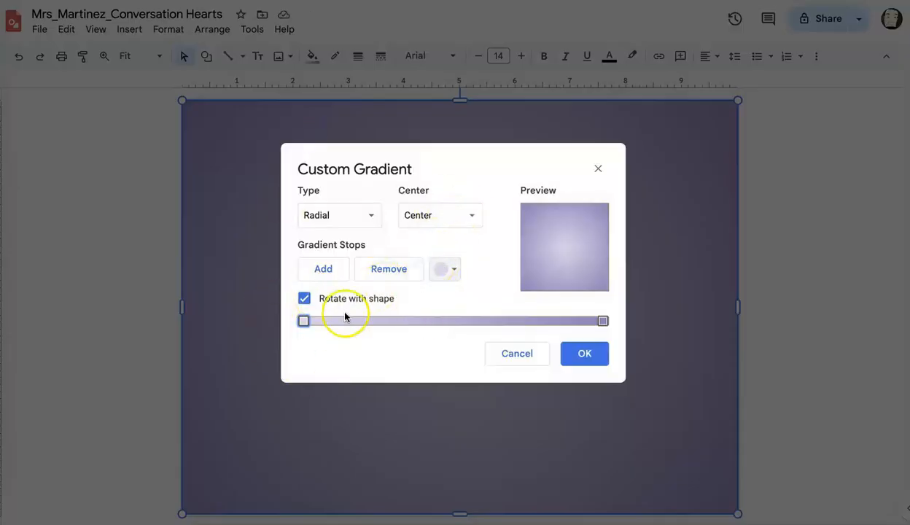
Add five stops to the custom gradient and spread them out between the two end stops.
click(323, 271)
click(323, 271)
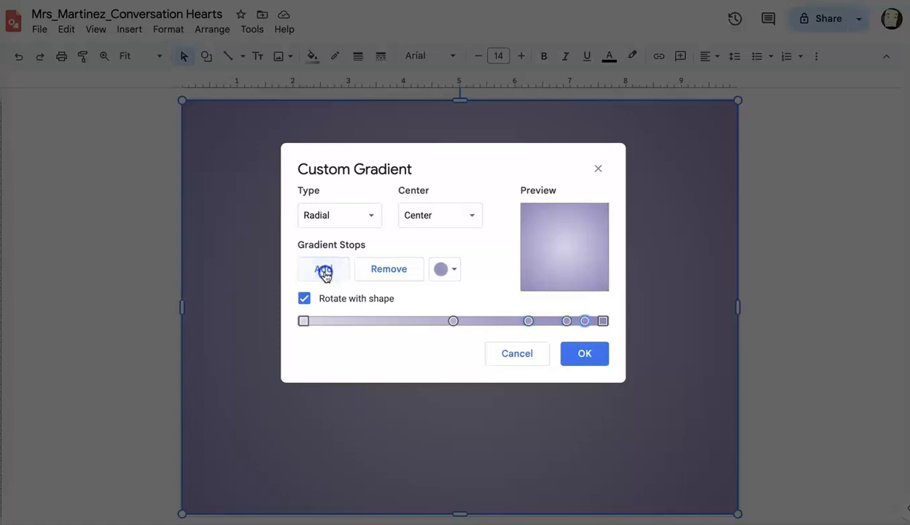
drag(453, 321, 338, 321)
drag(524, 322, 406, 319)
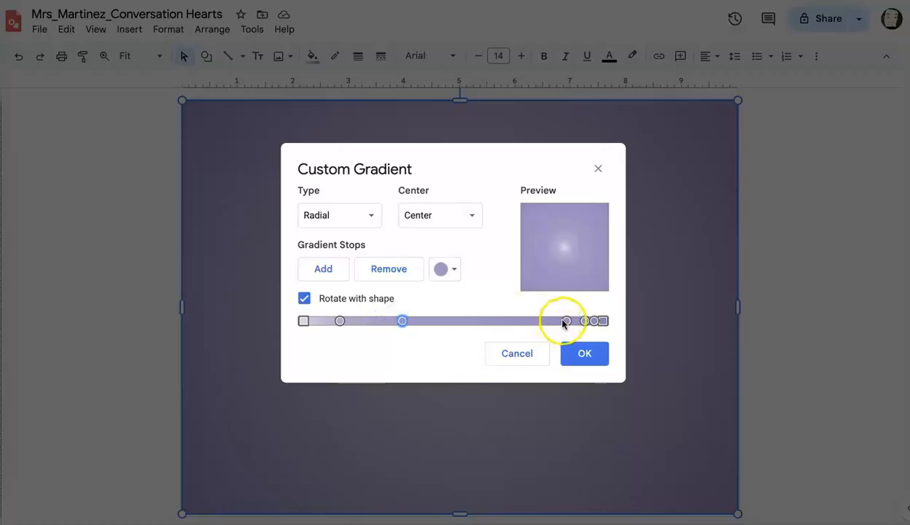
click(584, 320)
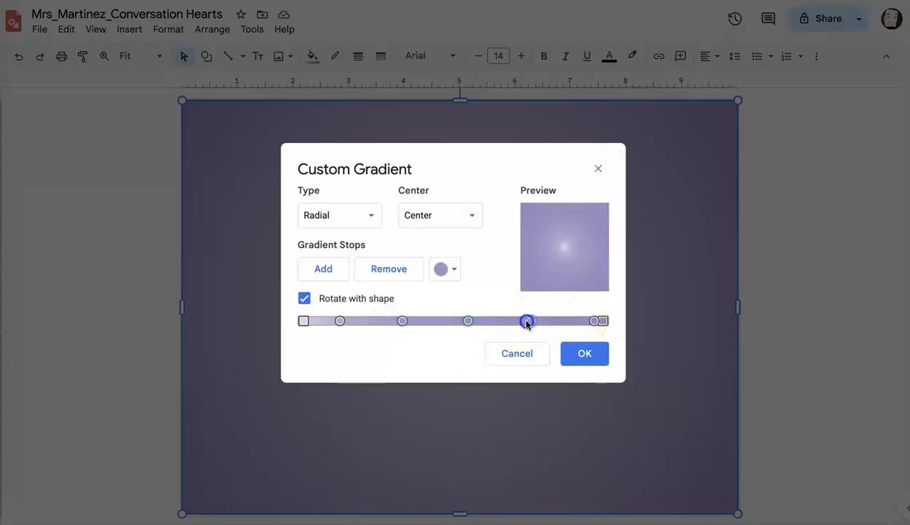
click(591, 321)
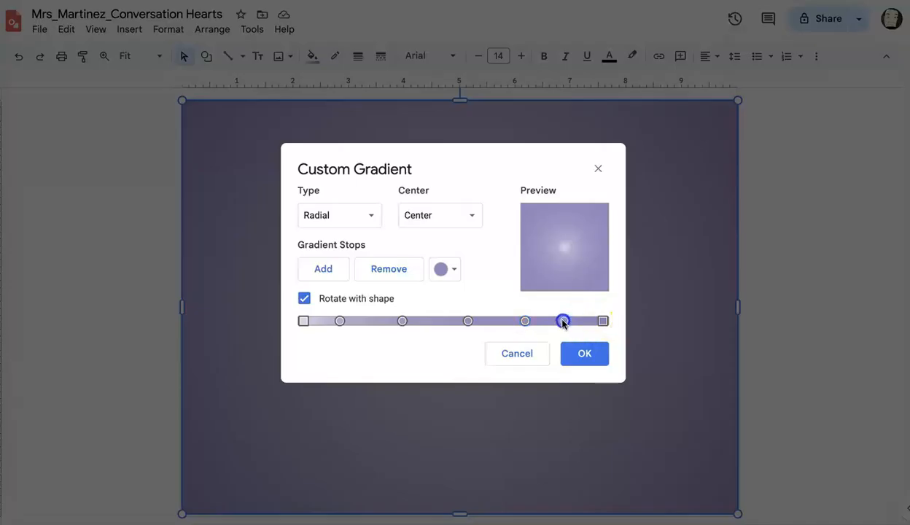
Colour the first added gradient stop light purple and the second one light blue.
click(454, 268)
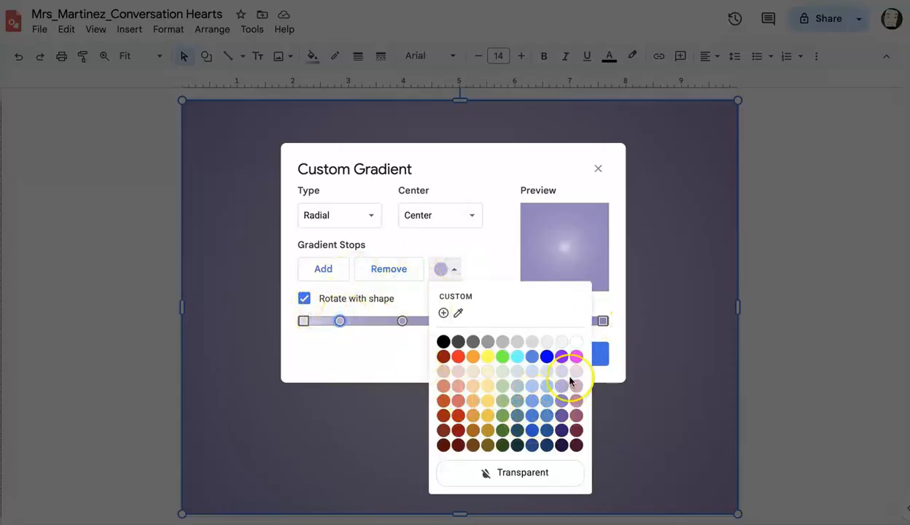
click(565, 382)
click(401, 322)
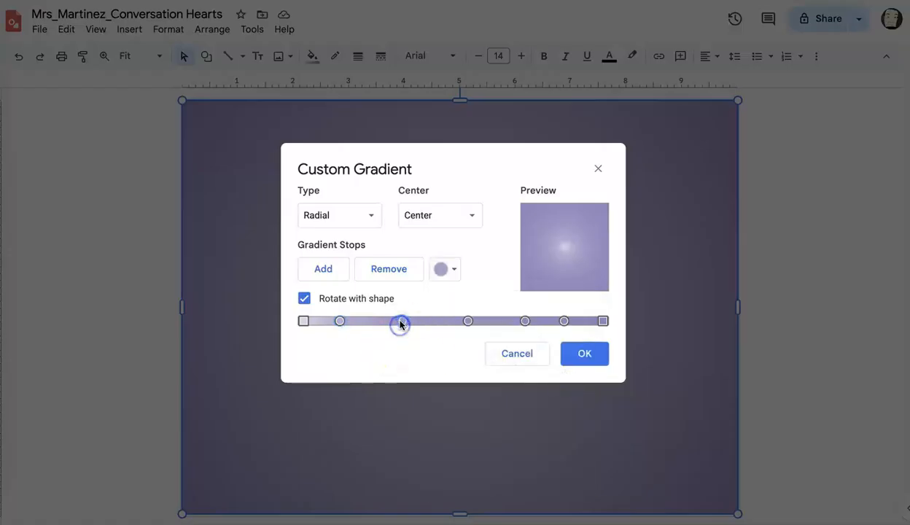
click(452, 269)
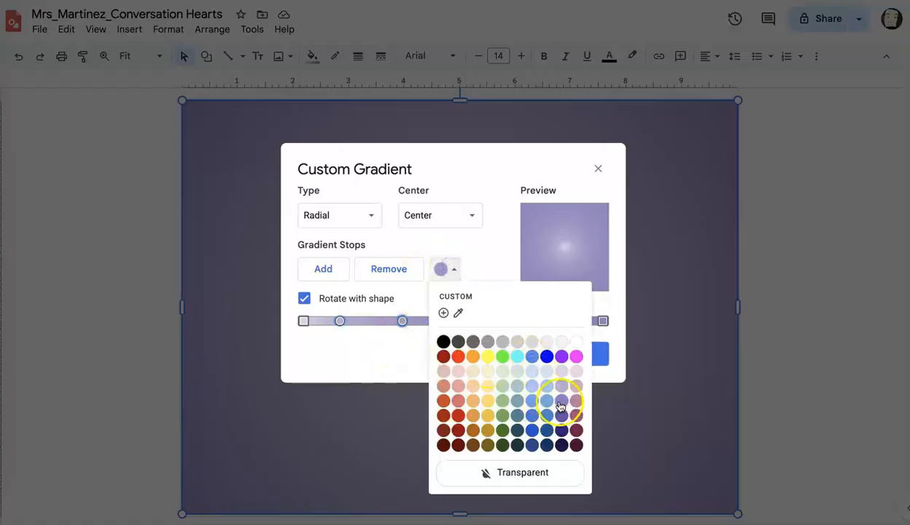
click(532, 386)
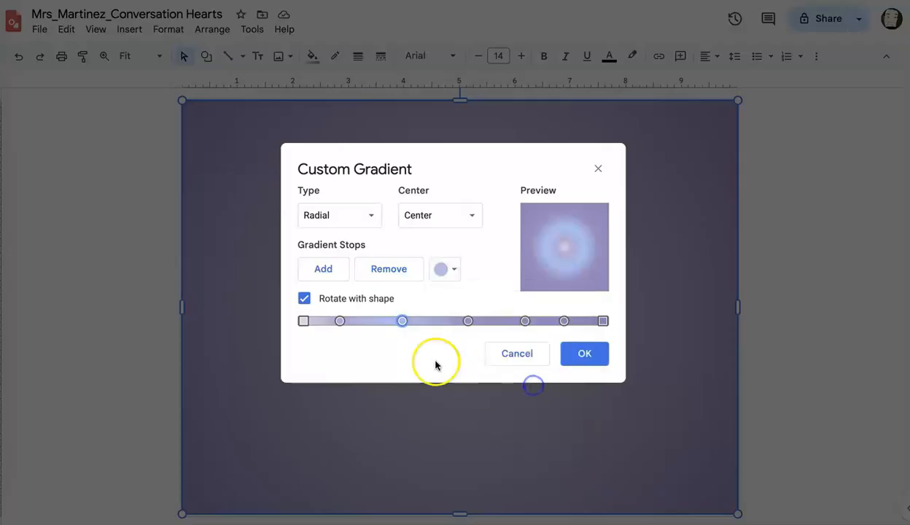
Colour the third added gradient stop light green and the fourth one light orange.
click(468, 321)
click(444, 268)
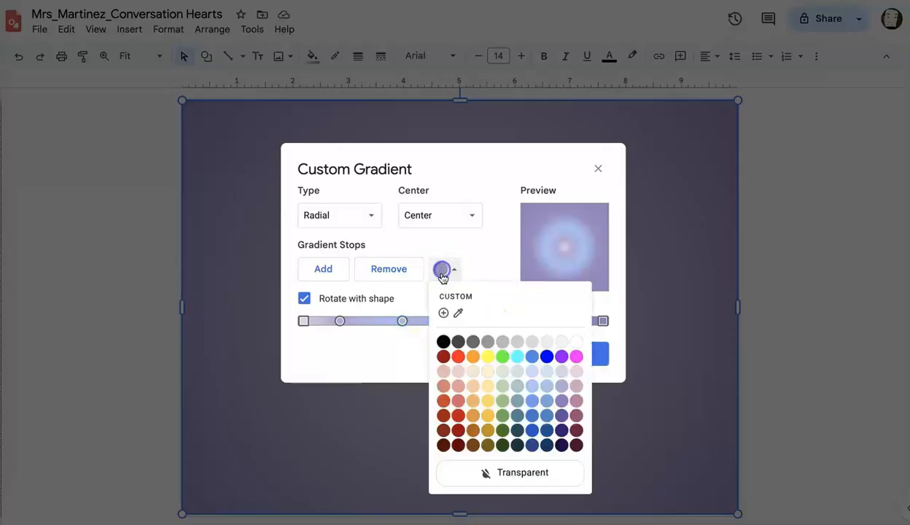
click(503, 387)
click(528, 321)
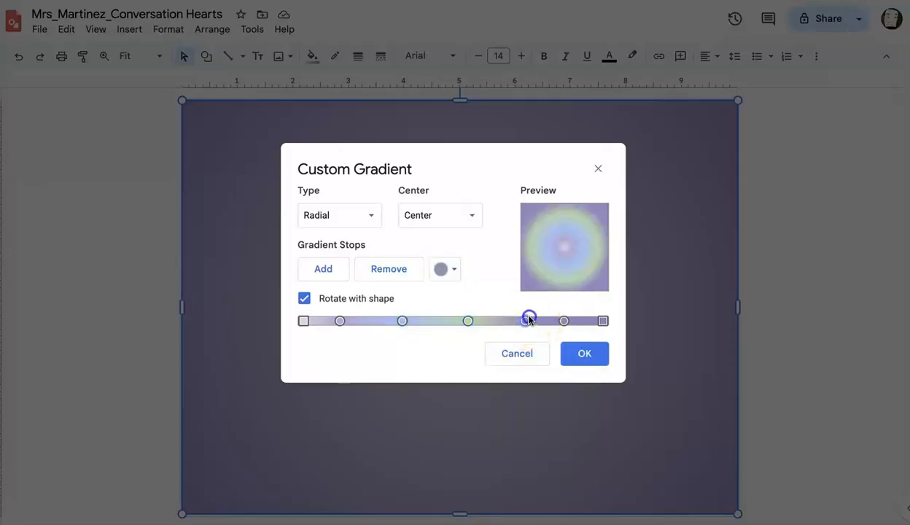
click(456, 269)
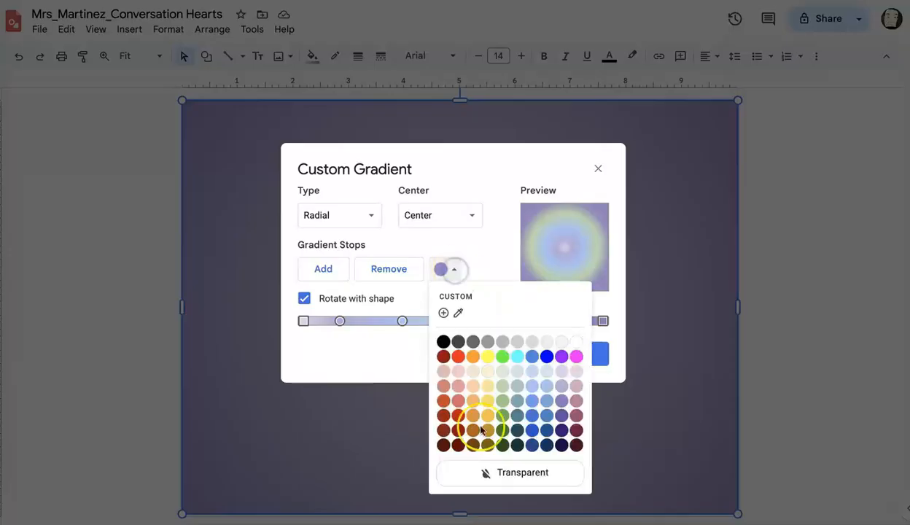
click(473, 386)
Move the first and last added purple stops to either side of the blue stop and change the gradient type to Linear.
drag(564, 321, 411, 318)
drag(340, 321, 390, 320)
click(459, 218)
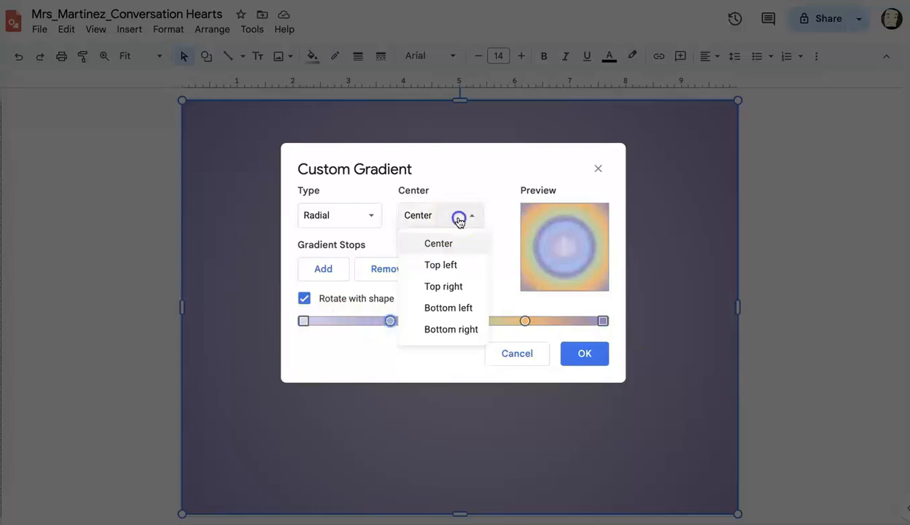
click(341, 215)
click(329, 242)
Reposition the blue, green and orange stops for wider colour bands and apply the linear gradient to the background rectangle.
drag(447, 238, 504, 290)
drag(525, 320, 549, 321)
drag(411, 321, 384, 320)
click(341, 325)
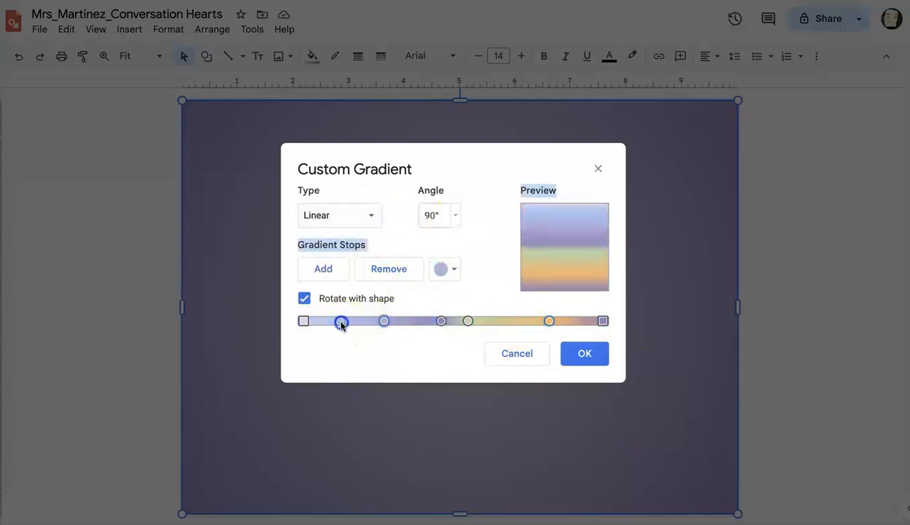
drag(468, 321, 494, 319)
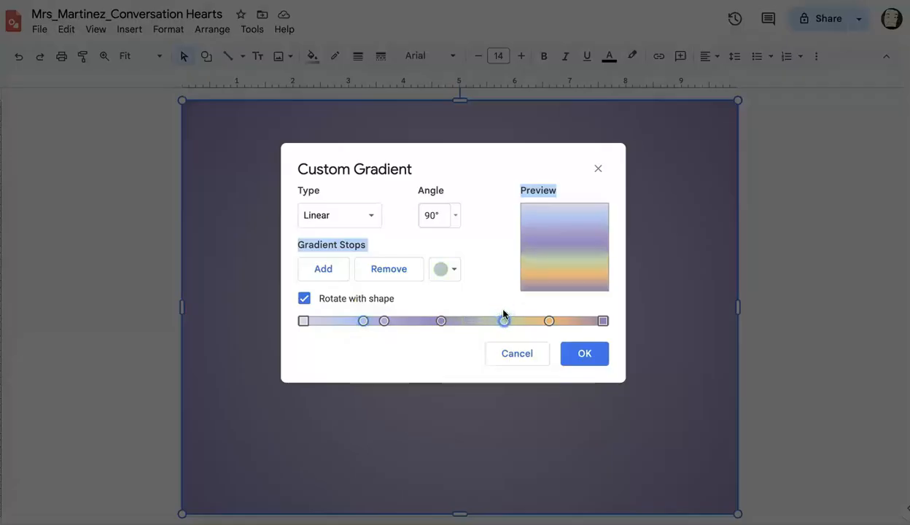
click(584, 353)
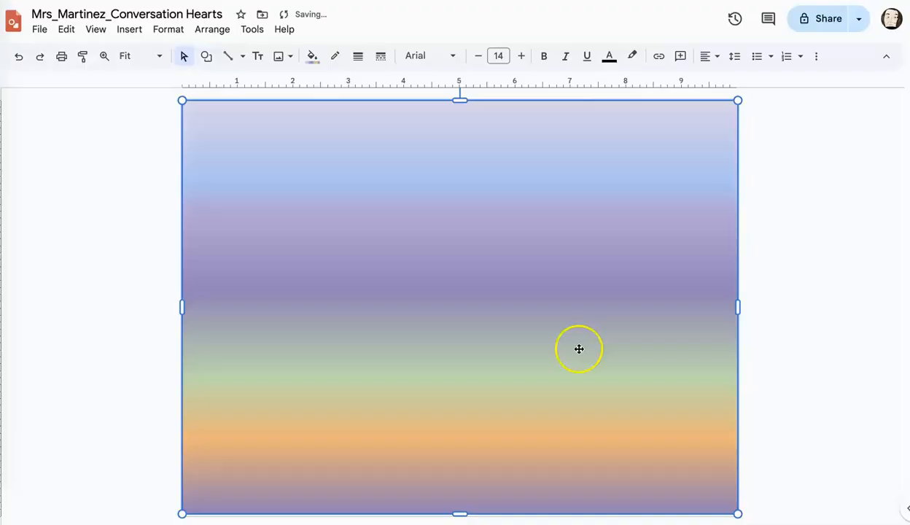
Send the gradient background rectangle to the back, behind all the hearts, and deselect it.
click(208, 29)
mouse_move(228, 52)
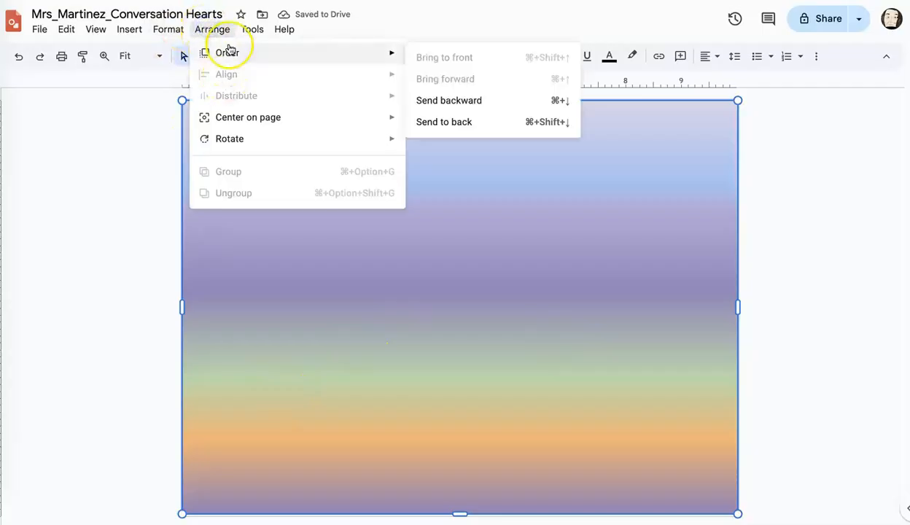
click(420, 121)
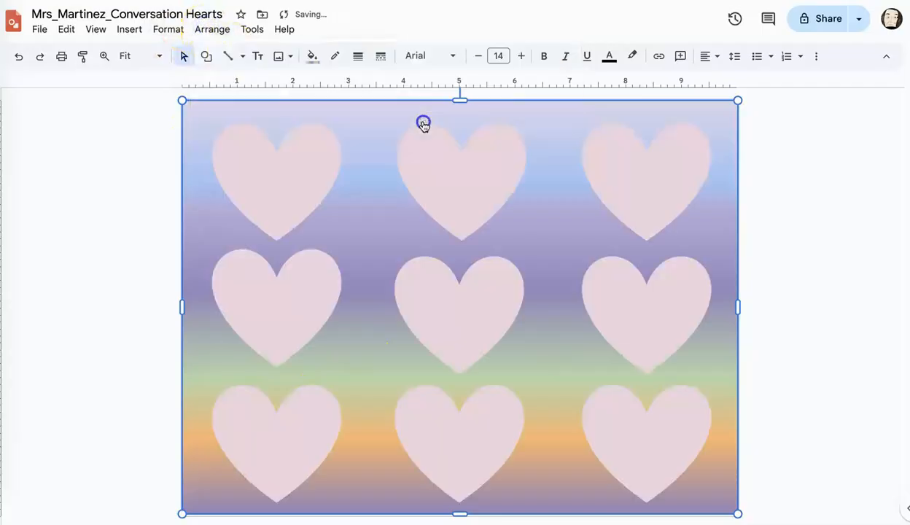
click(113, 217)
Fill the top-left heart with light red and the centre heart with light blue.
click(245, 178)
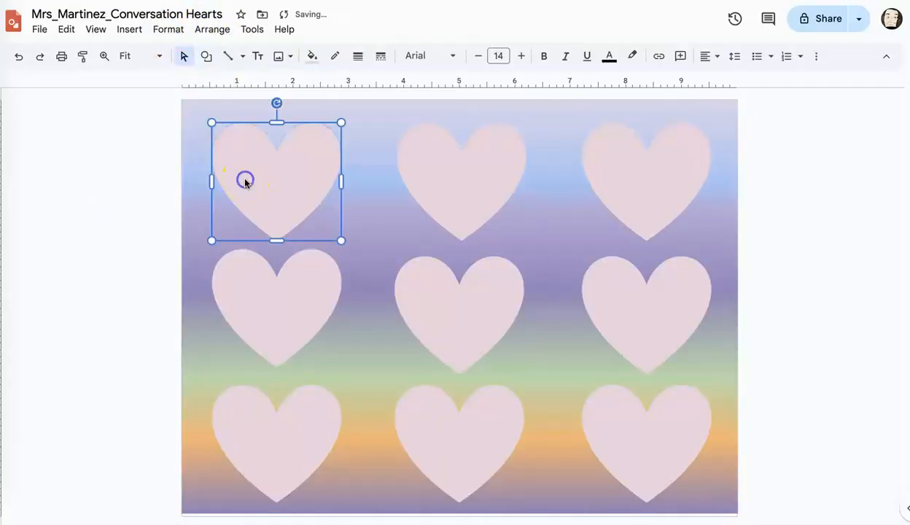
click(310, 57)
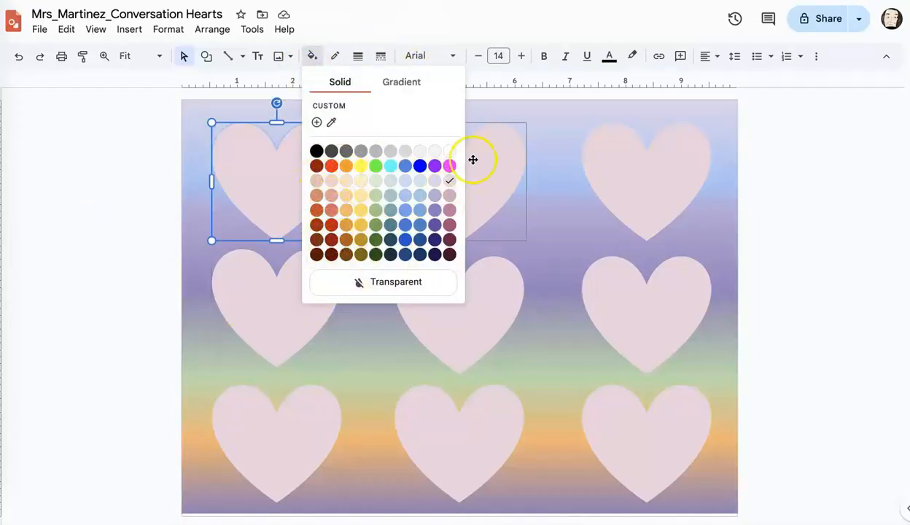
click(333, 198)
click(424, 178)
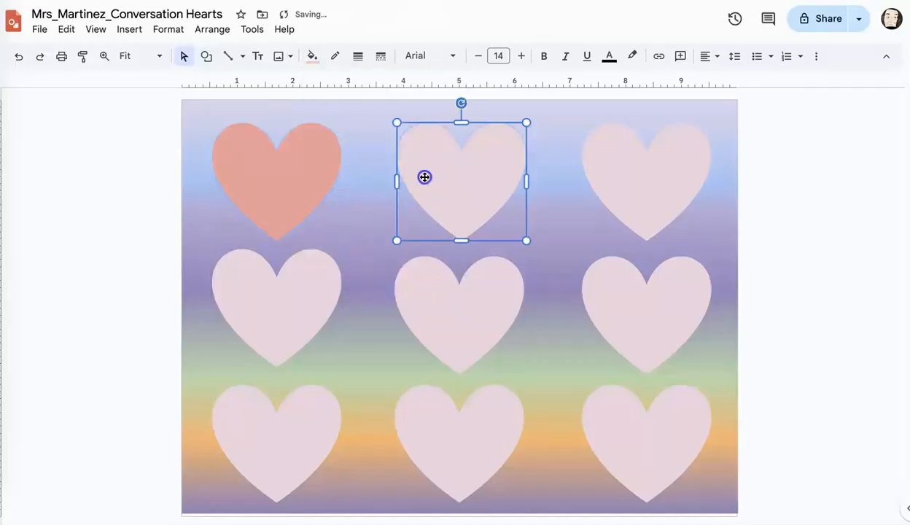
click(449, 292)
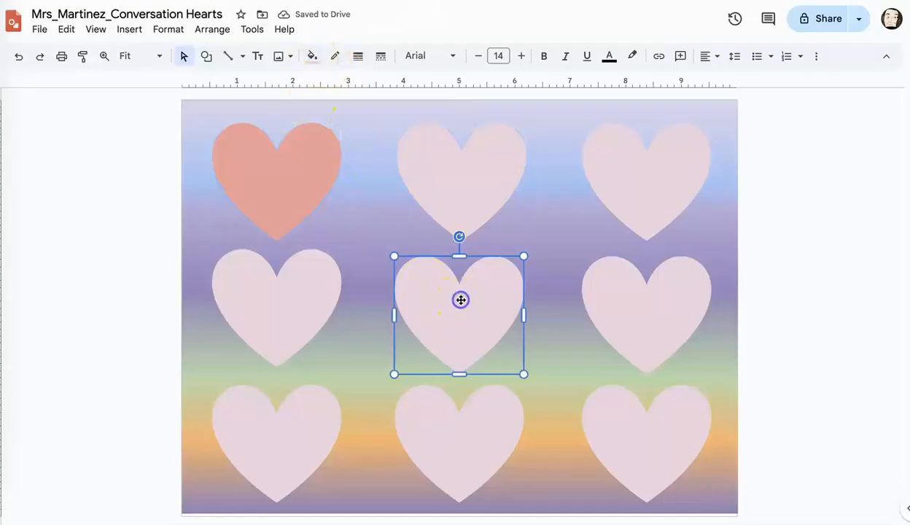
click(311, 58)
click(406, 195)
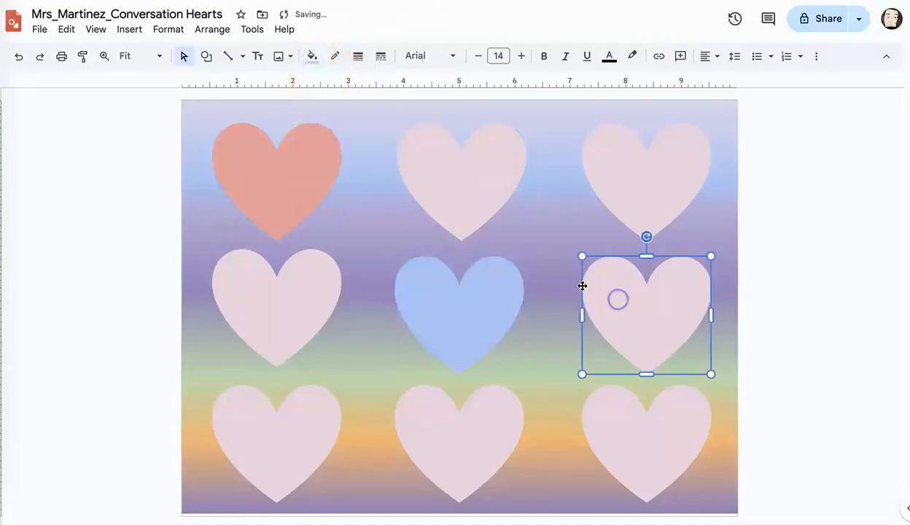
Fill the bottom-right heart with light green and the top-right heart with light orange.
click(642, 438)
click(312, 58)
click(375, 196)
click(617, 191)
click(312, 58)
click(347, 210)
Fill the bottom-left heart with pale yellow.
click(291, 414)
click(312, 59)
click(361, 181)
Fill the left heart of the middle row with light magenta.
click(291, 299)
click(312, 58)
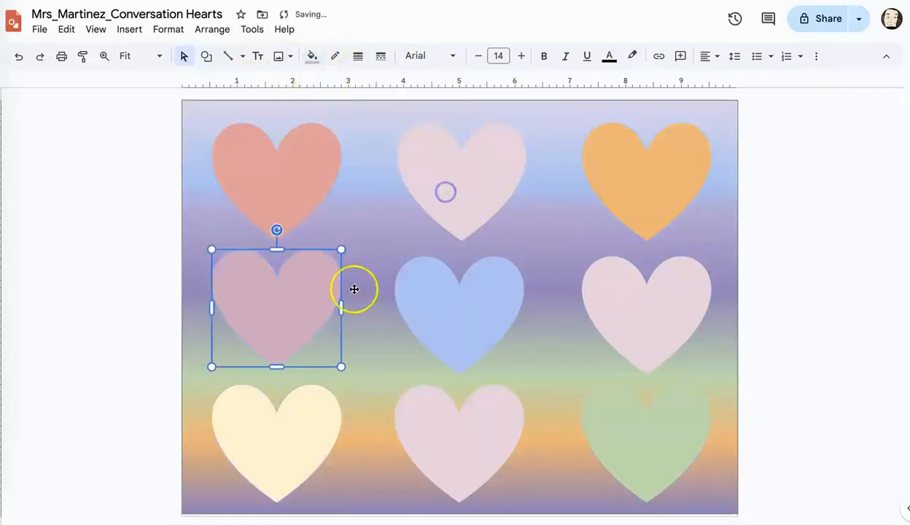
click(449, 210)
click(445, 191)
Fill the right heart of the middle row with light red and the top-middle heart with pale yellow.
click(630, 303)
click(312, 58)
click(332, 196)
click(449, 191)
click(313, 58)
click(361, 181)
Fill the bottom-middle heart with light magenta and the left heart of the middle row with light green.
click(441, 430)
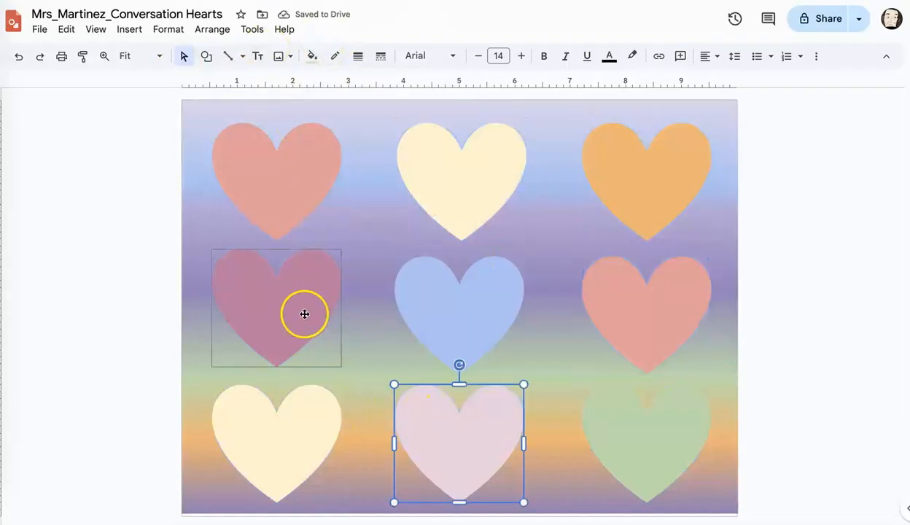
click(312, 58)
click(449, 210)
click(304, 295)
click(314, 62)
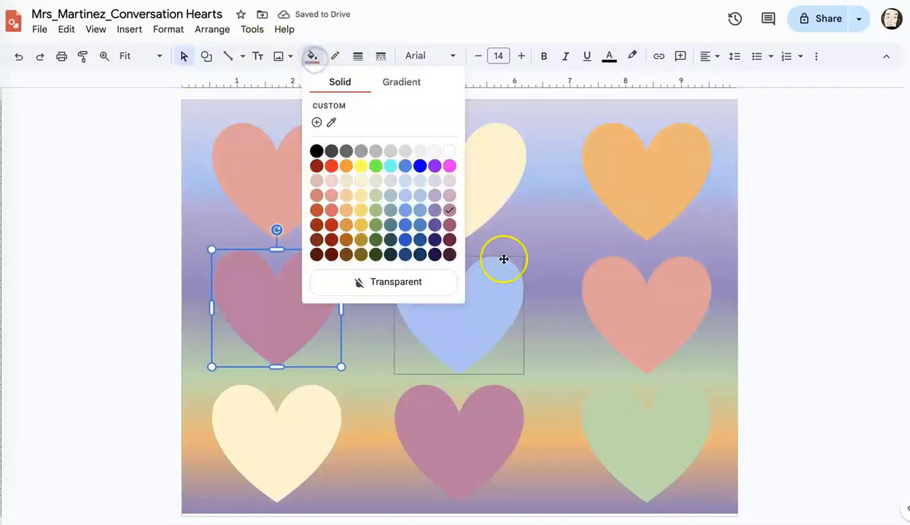
click(371, 201)
click(144, 328)
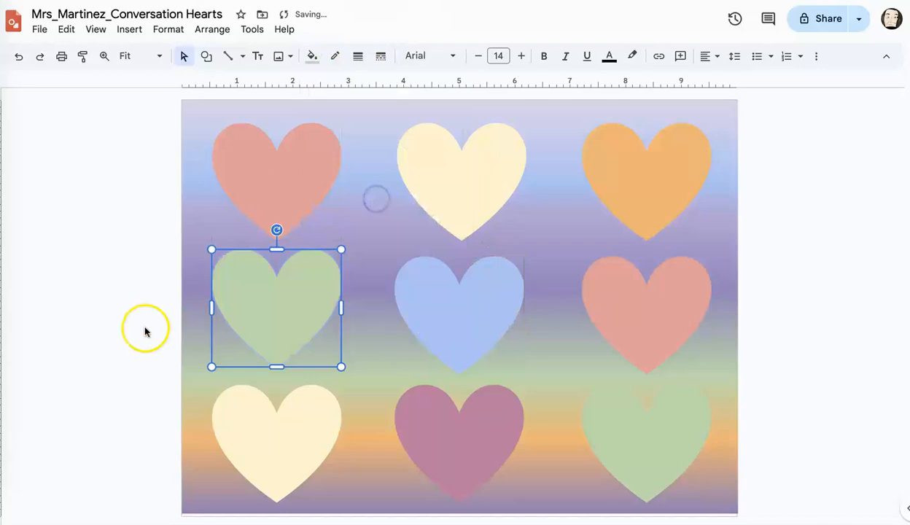
click(612, 343)
click(180, 188)
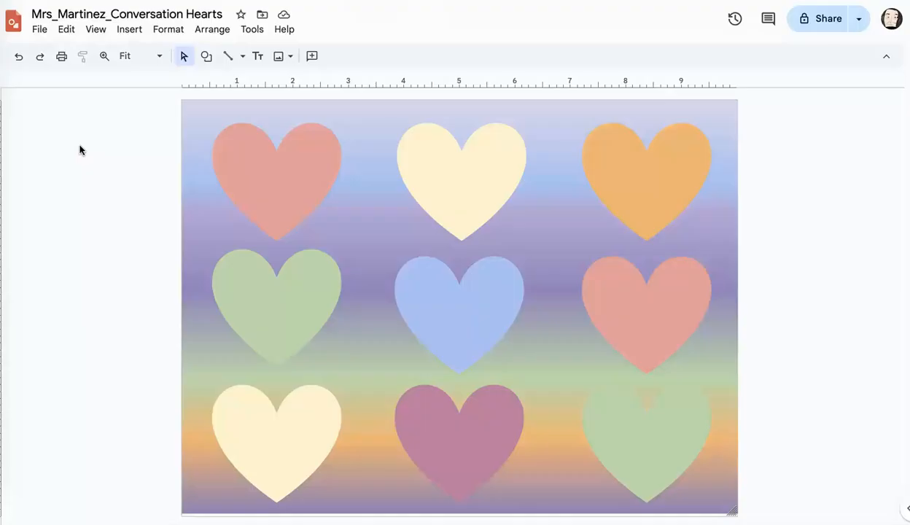
Insert a text box across the top-left heart containing the text "You are enough".
click(129, 30)
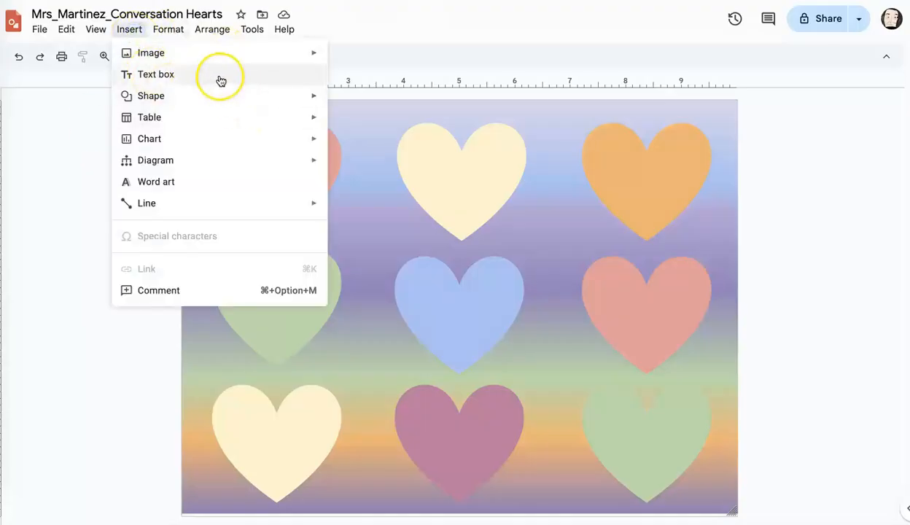
click(289, 76)
drag(234, 159, 321, 200)
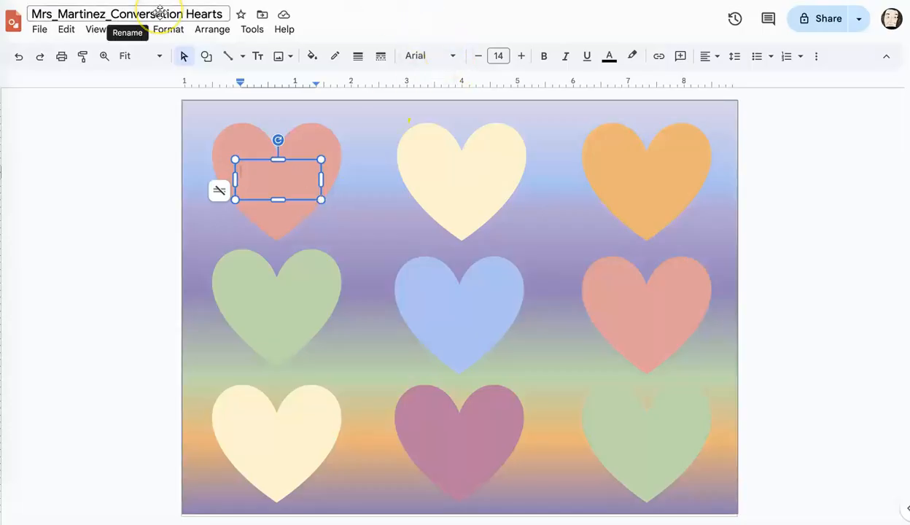
click(251, 180)
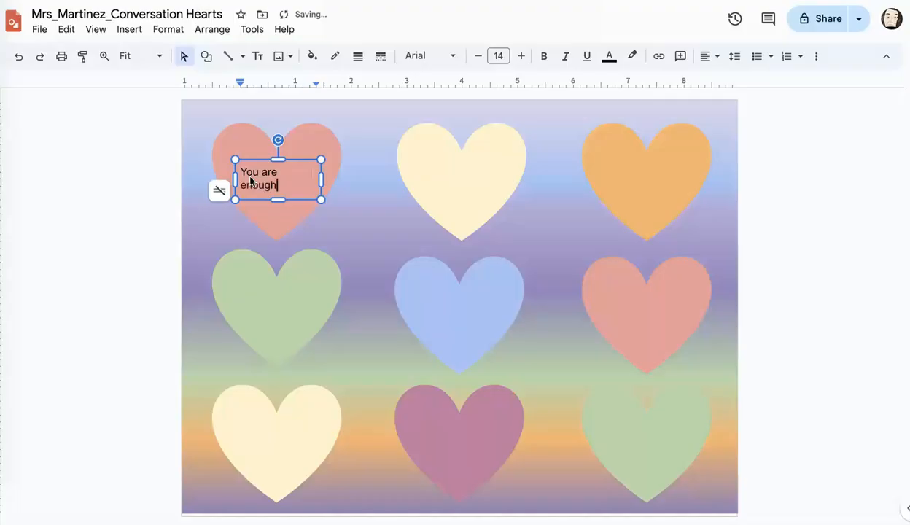
Duplicate the "You are enough" text box and move the copy onto the blue centre heart.
click(297, 153)
click(293, 178)
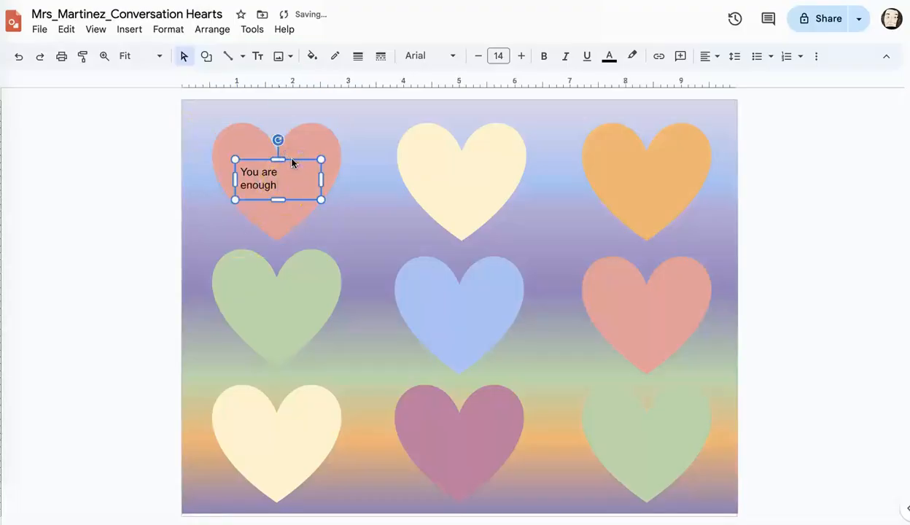
key(ctrl+d)
drag(321, 178, 493, 291)
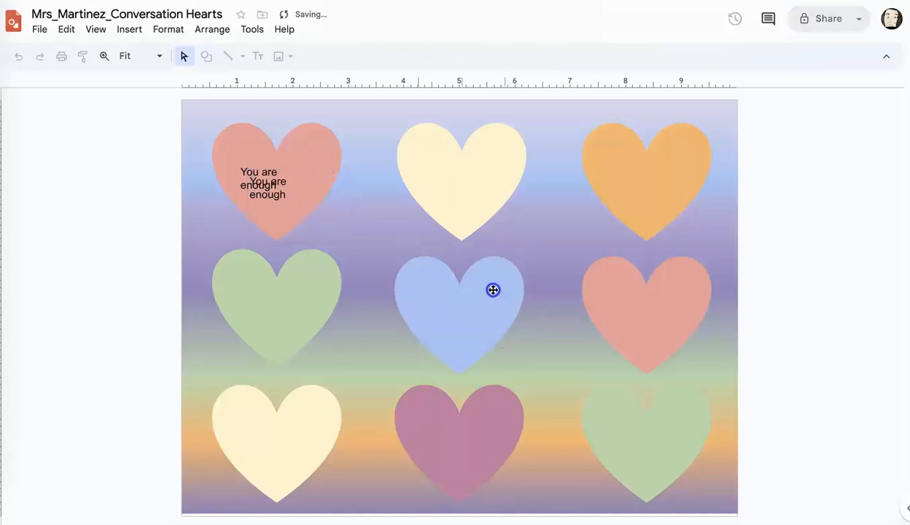
Move the duplicated text box onto the blue centre heart and replace its text with "Your voice matters".
click(474, 310)
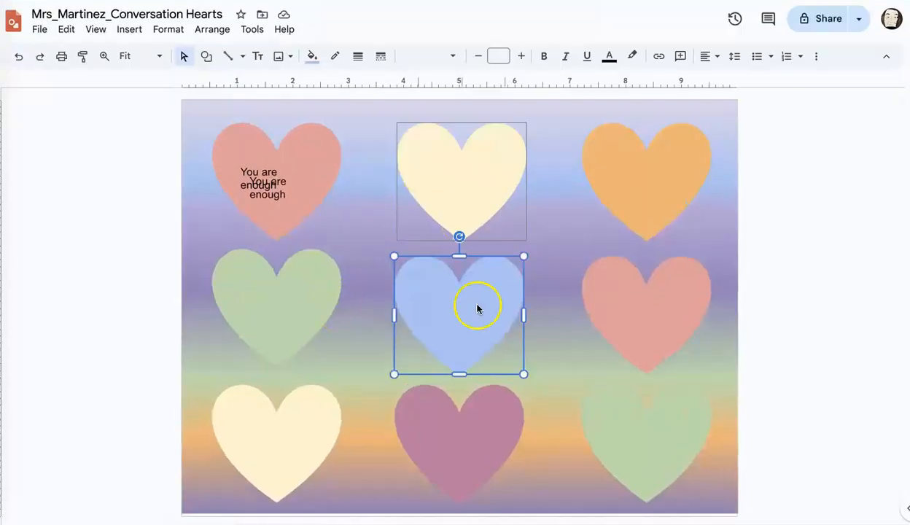
click(288, 197)
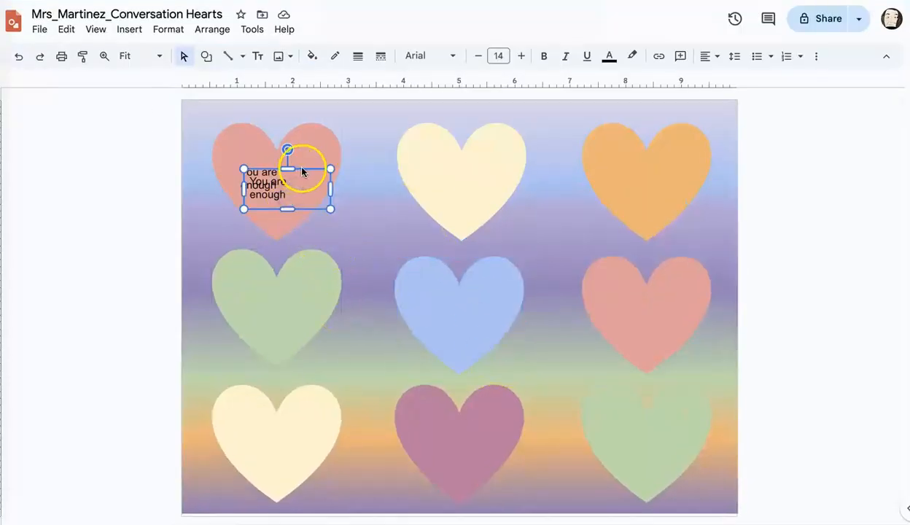
drag(305, 171, 446, 290)
text(You)
triple_click(456, 305)
text(Your voice matters)
Paste another copy of the text box onto the green heart in the middle row and change its text to "Keep growing".
key(ctrl+v)
drag(293, 190, 283, 307)
triple_click(265, 307)
text(Keep growing)
Paste a text box copy onto the pale yellow bottom-left heart and change its text to "You've got this".
key(ctrl+v)
drag(292, 208, 261, 444)
triple_click(274, 437)
text(You've got this)
Paste a text box copy onto the magenta bottom-middle heart and change its text to "Try again".
key(ctrl+v)
drag(291, 211, 435, 439)
triple_click(459, 453)
text(Try again)
Paste a text box copy onto the pale yellow top-middle heart and change its text to "Your feelings matter".
key(ctrl+v)
drag(342, 205, 477, 158)
triple_click(442, 187)
text(Your feelings matter)
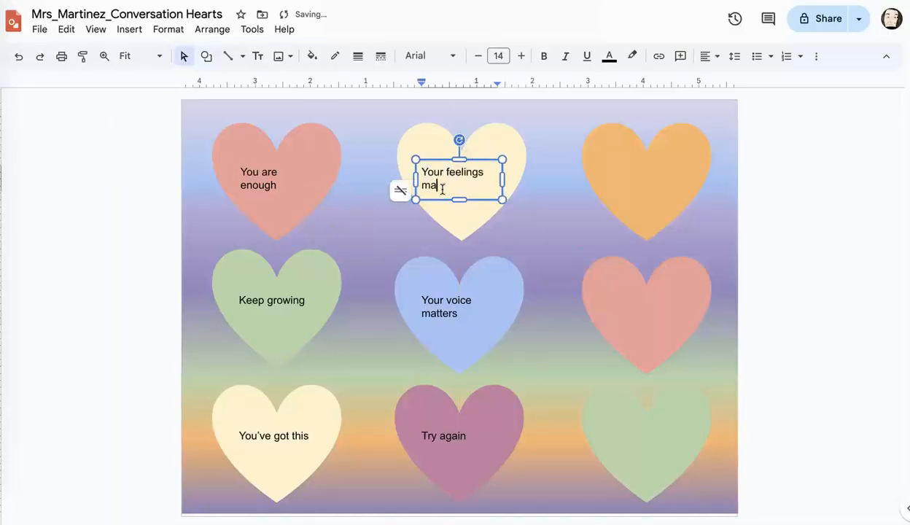
Add text box copies reading "You belong" on the orange top-right heart and "Stay strong" on the light red heart below it.
key(ctrl+v)
drag(329, 206, 652, 160)
text(You belong)
text(Stay strong)
Paste a text box copy onto the green bottom-right heart, change its text to "Good things ahead" and deselect it.
key(ctrl+v)
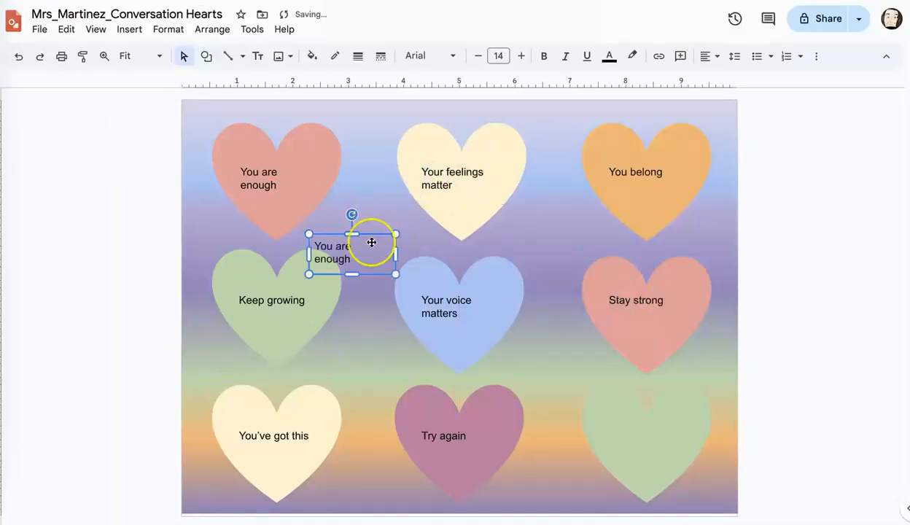
drag(372, 242, 667, 423)
text(Good things)
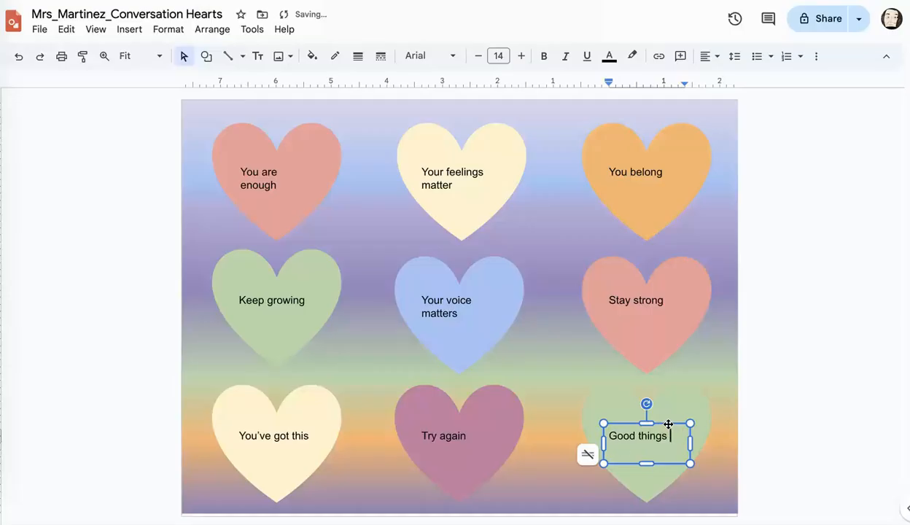
text(ahead)
click(86, 308)
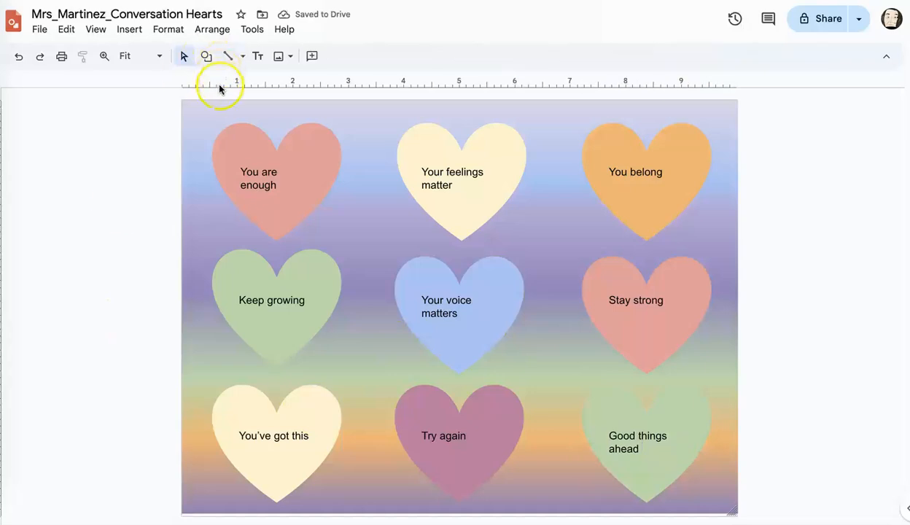